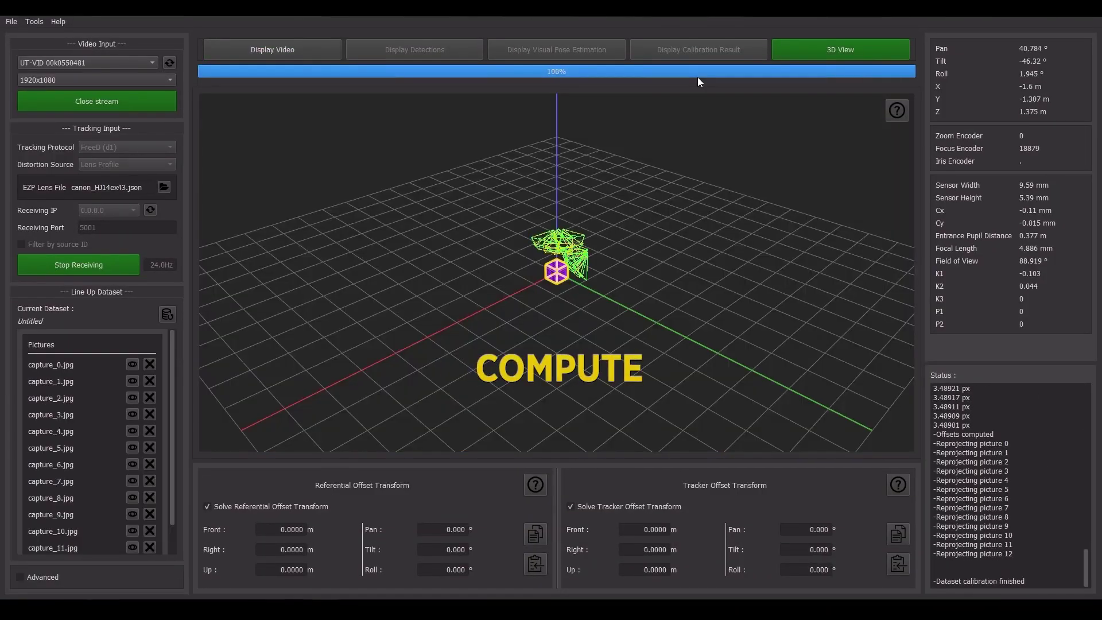
Step: Show the marker detections and set Camera 1's referential offset to X -260.570, Y 148.67, Z 126.16
{"action": "left_click", "coordinate": [425, 52]}
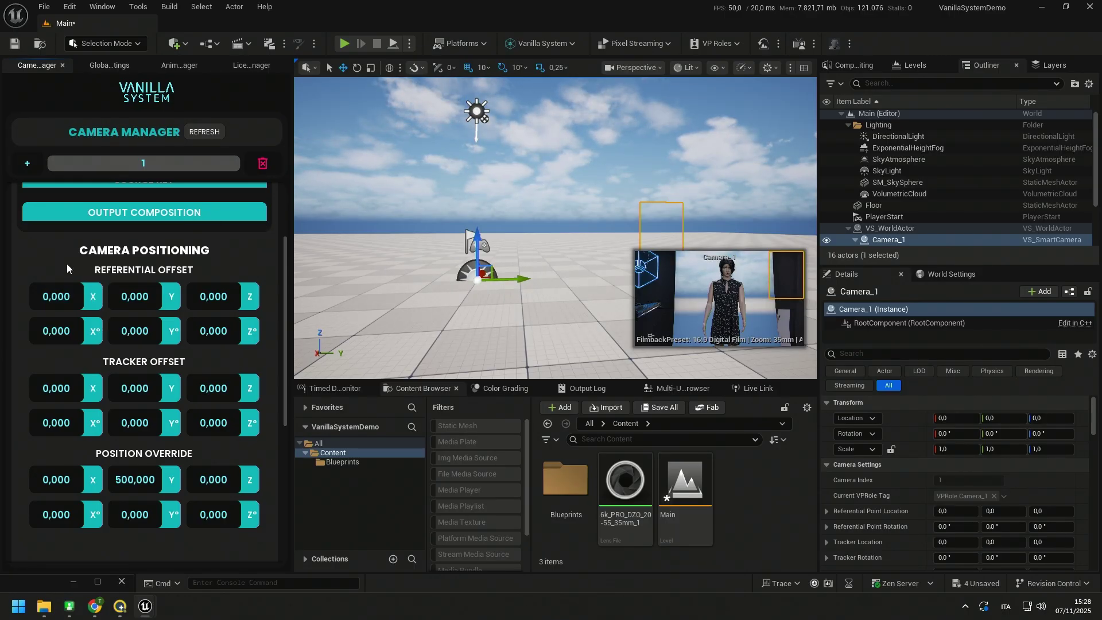
{"action": "left_click", "coordinate": [64, 294]}
{"action": "type", "text": "-260.570"}
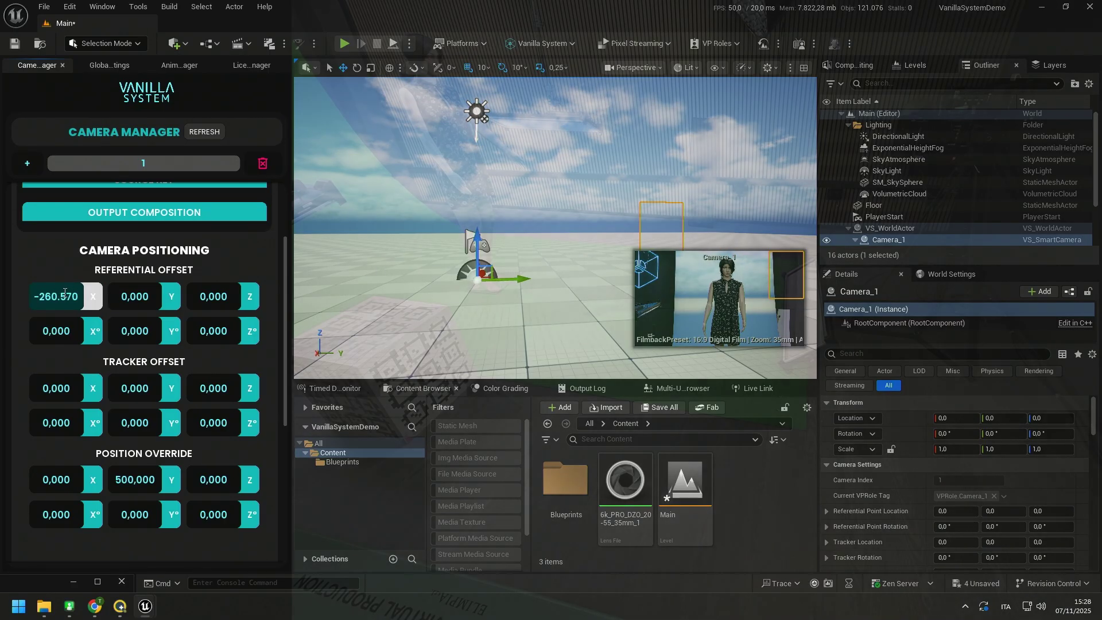
{"action": "left_click", "coordinate": [139, 304]}
{"action": "type", "text": "1"}
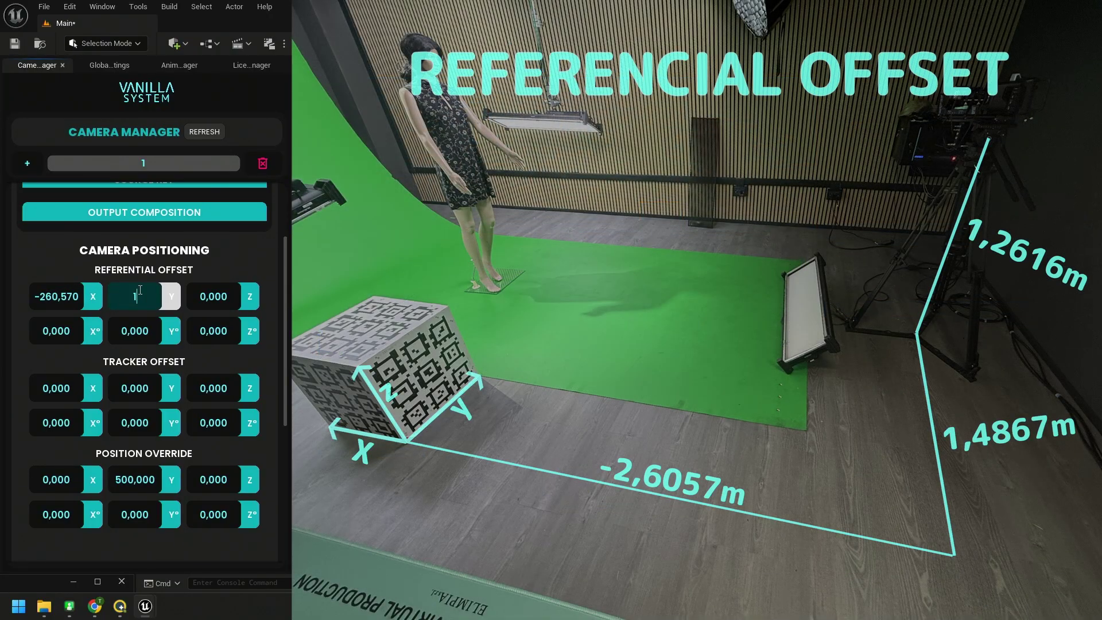
{"action": "type", "text": "48.67"}
{"action": "left_click", "coordinate": [206, 296]}
{"action": "type", "text": "1"}
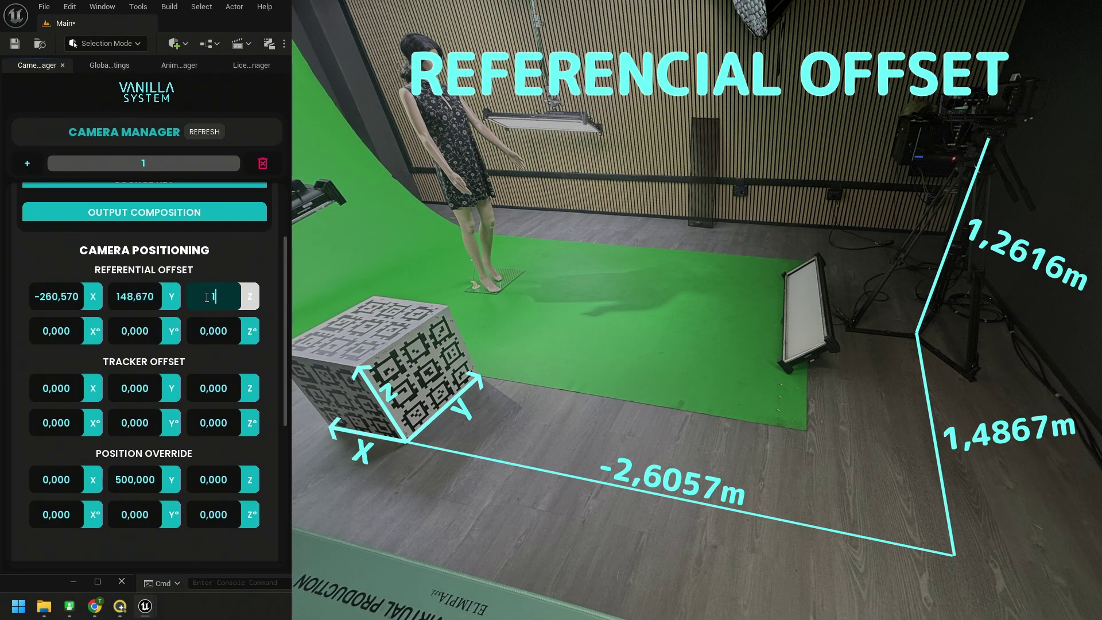
{"action": "type", "text": "26.16"}
Step: Set the referential offset rotations to X 0.103, Y -0.486 and Z 8.869
{"action": "left_click", "coordinate": [59, 329]}
{"action": "type", "text": "0.103"}
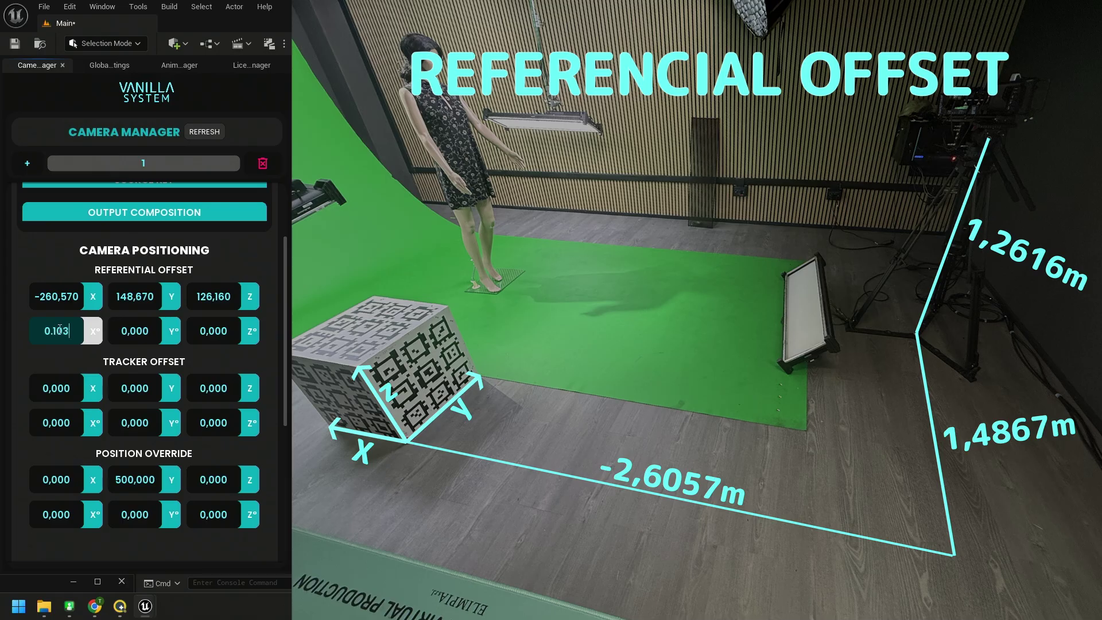
{"action": "left_click", "coordinate": [124, 332]}
{"action": "type", "text": "-0.486"}
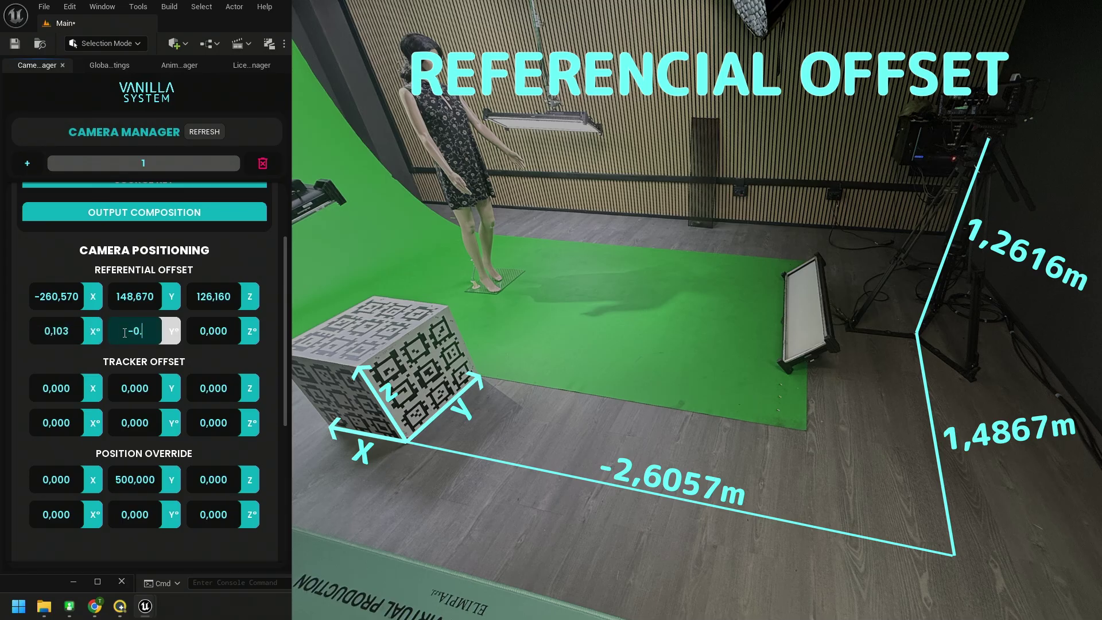
{"action": "left_click", "coordinate": [196, 332]}
{"action": "type", "text": "8.869"}
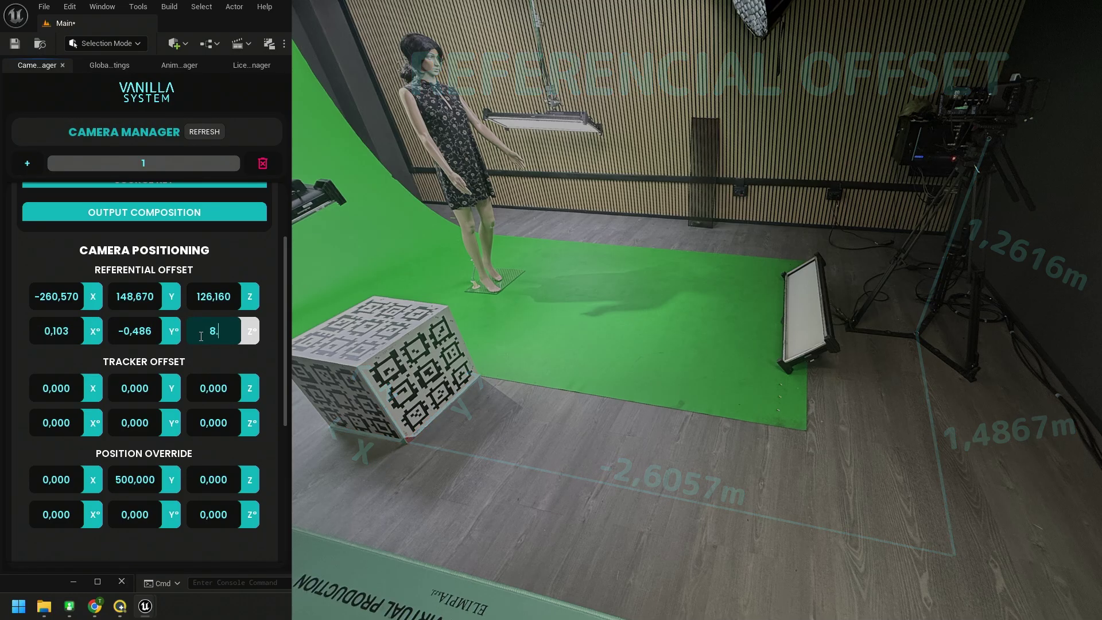
{"action": "left_click", "coordinate": [50, 389]}
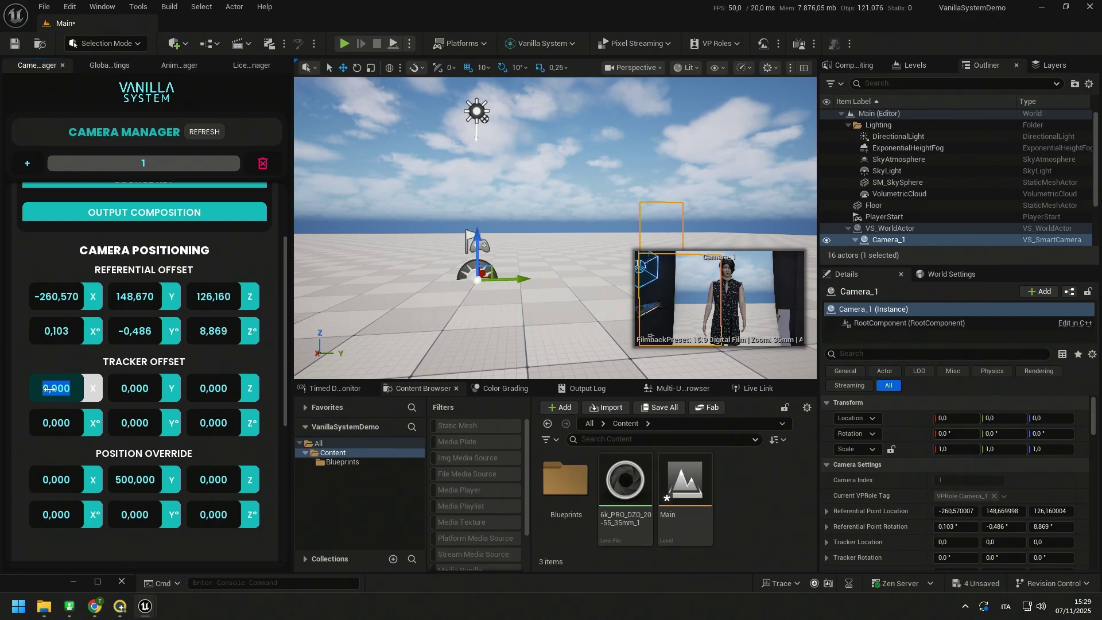
Step: Set Camera 1's tracker offset position to X 22.960, Y -0.180, Z 14.480
{"action": "type", "text": "22.960"}
{"action": "left_click", "coordinate": [130, 389]}
{"action": "type", "text": "0."}
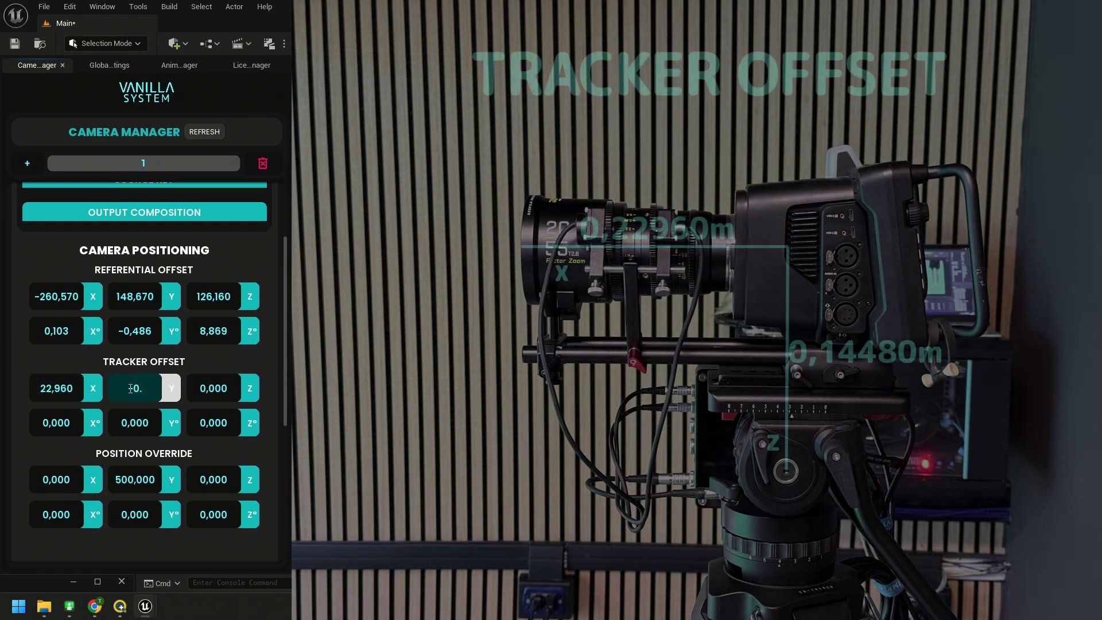
{"action": "type", "text": "180"}
{"action": "left_click", "coordinate": [219, 389]}
{"action": "type", "text": "14"}
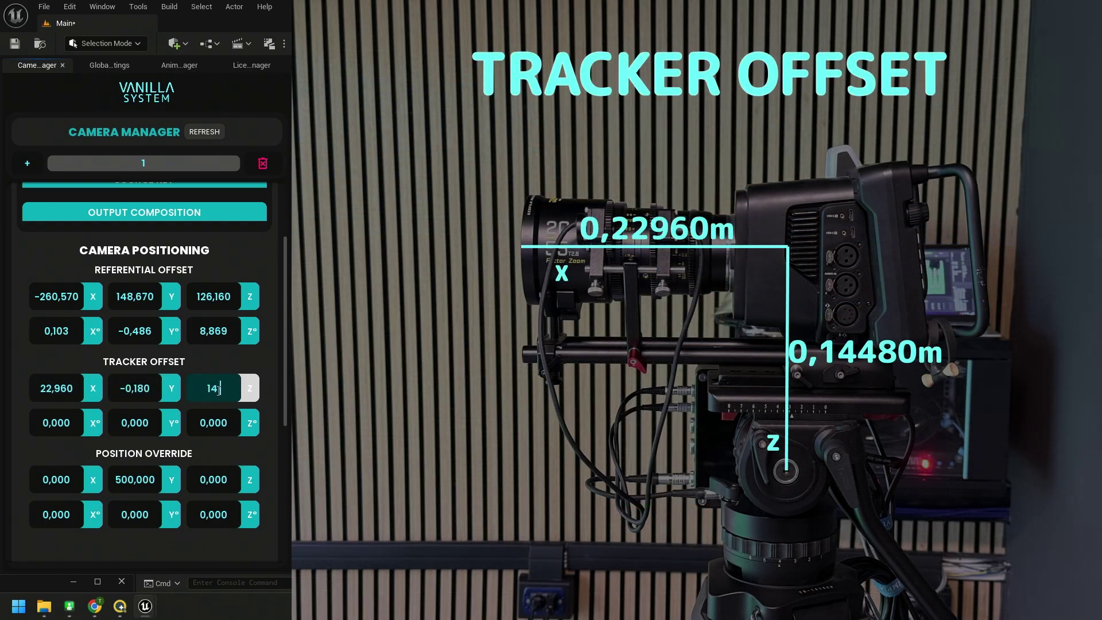
{"action": "type", "text": ".480"}
Step: Set the tracker offset rotations to -0.233, 0.427 and 1.062, correcting a mistaken Z entry
{"action": "key", "text": "Tab"}
{"action": "type", "text": "0.233"}
{"action": "key", "text": "Tab"}
{"action": "type", "text": "0.427"}
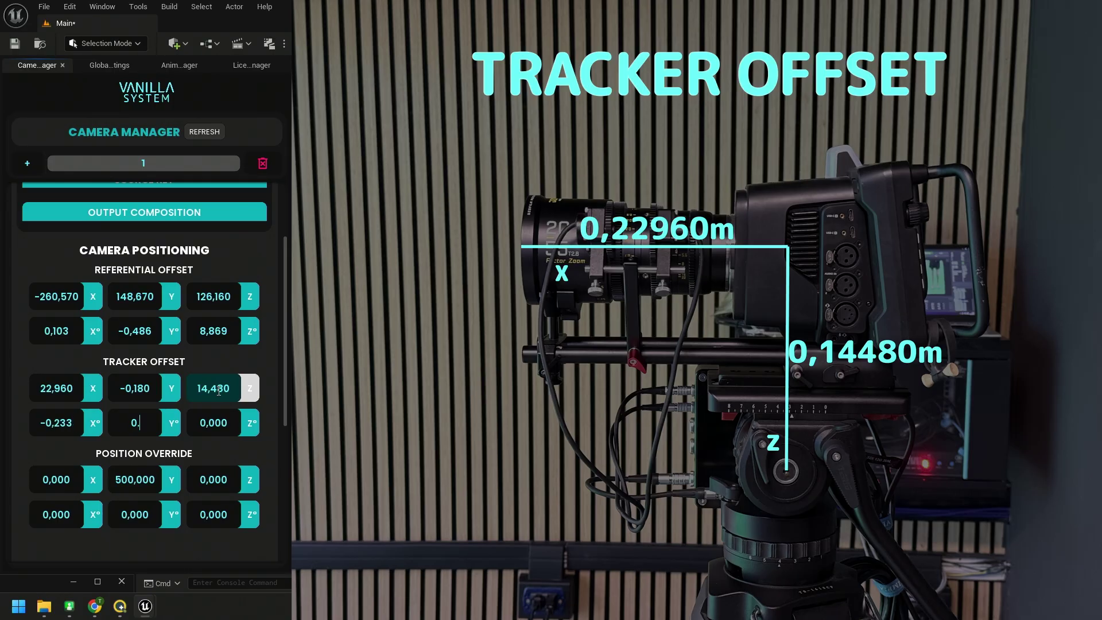
{"action": "key", "text": "Tab"}
{"action": "type", "text": "8.869"}
{"action": "key", "text": "Return"}
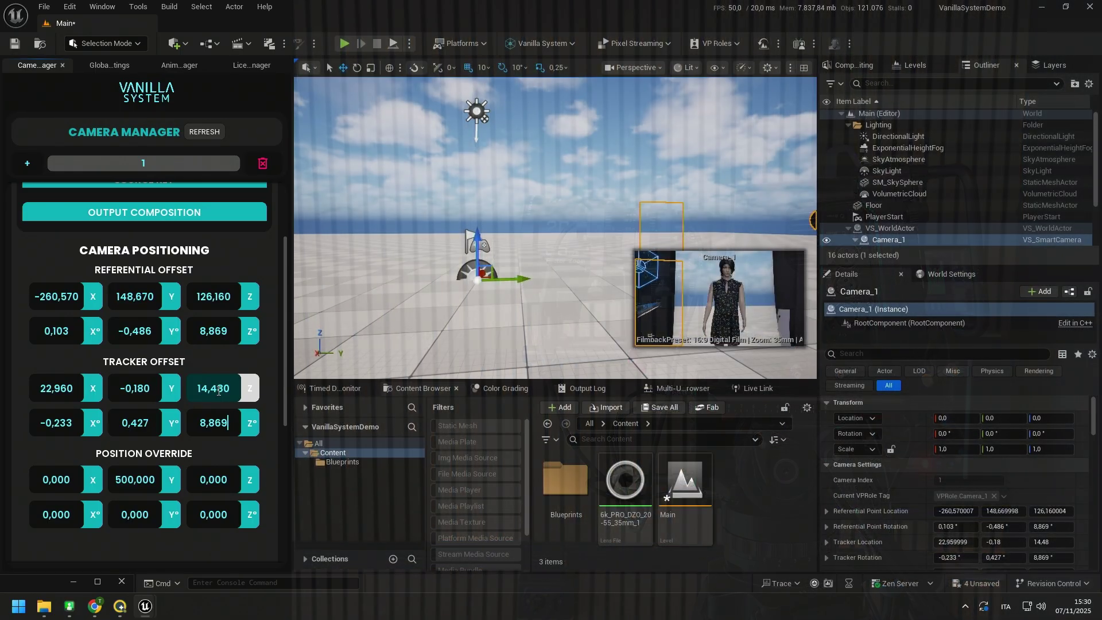
{"action": "key", "text": "BackSpace"}
{"action": "key", "text": "BackSpace"}
{"action": "key", "text": "BackSpace"}
{"action": "key", "text": "BackSpace"}
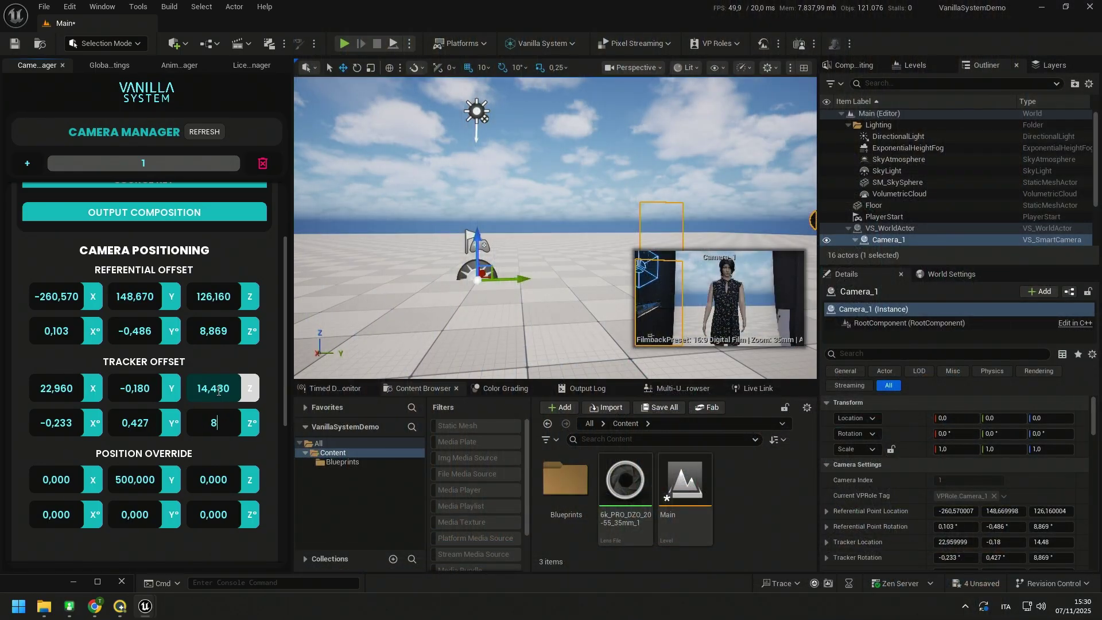
{"action": "key", "text": "BackSpace"}
{"action": "type", "text": "1.062"}
{"action": "key", "text": "Return"}
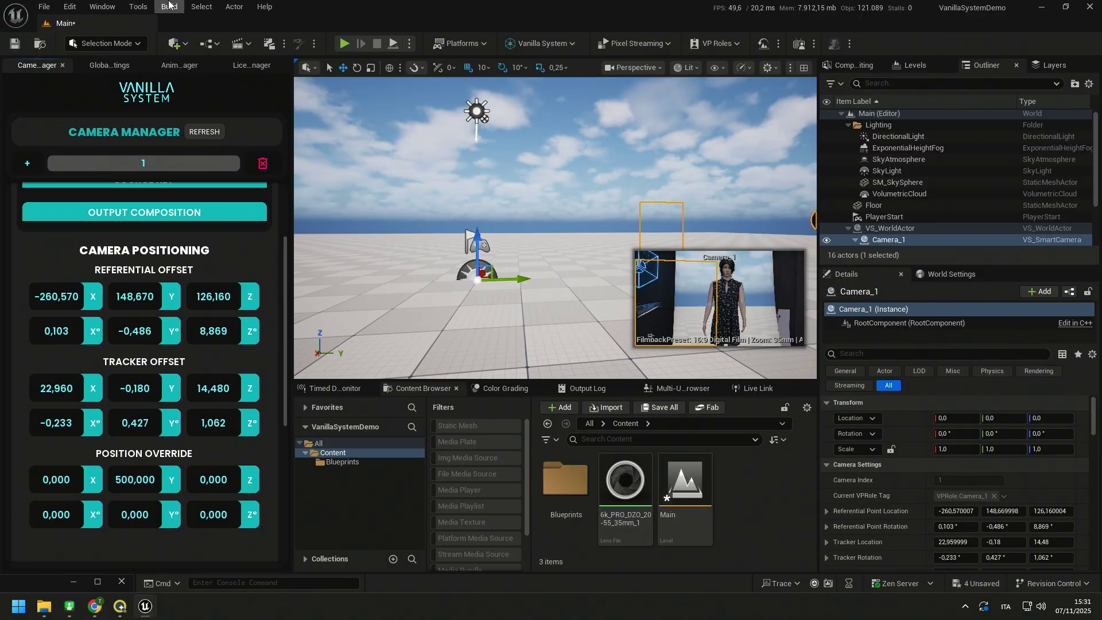
Step: Open the Live Link panel from the Window > Virtual Production menu
{"action": "left_click", "coordinate": [102, 7]}
{"action": "mouse_move", "coordinate": [167, 134]}
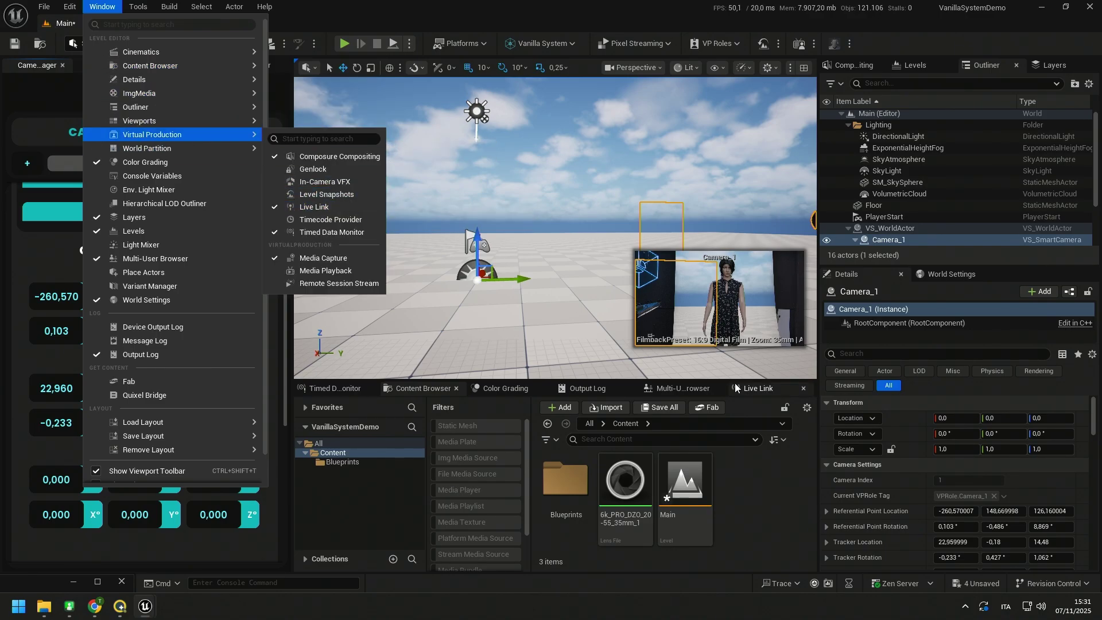
{"action": "left_click", "coordinate": [757, 388]}
Step: Configure a LiveLinkFreeD source with IP address 0.0.0.0 and UDP port 4001
{"action": "left_click", "coordinate": [337, 408]}
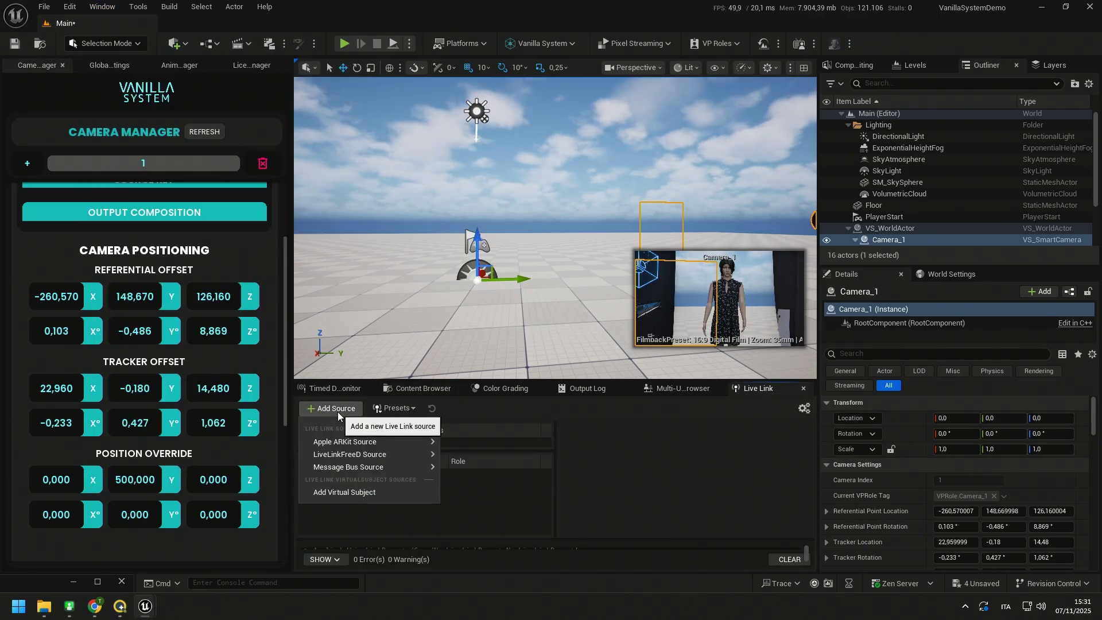
{"action": "mouse_move", "coordinate": [364, 456]}
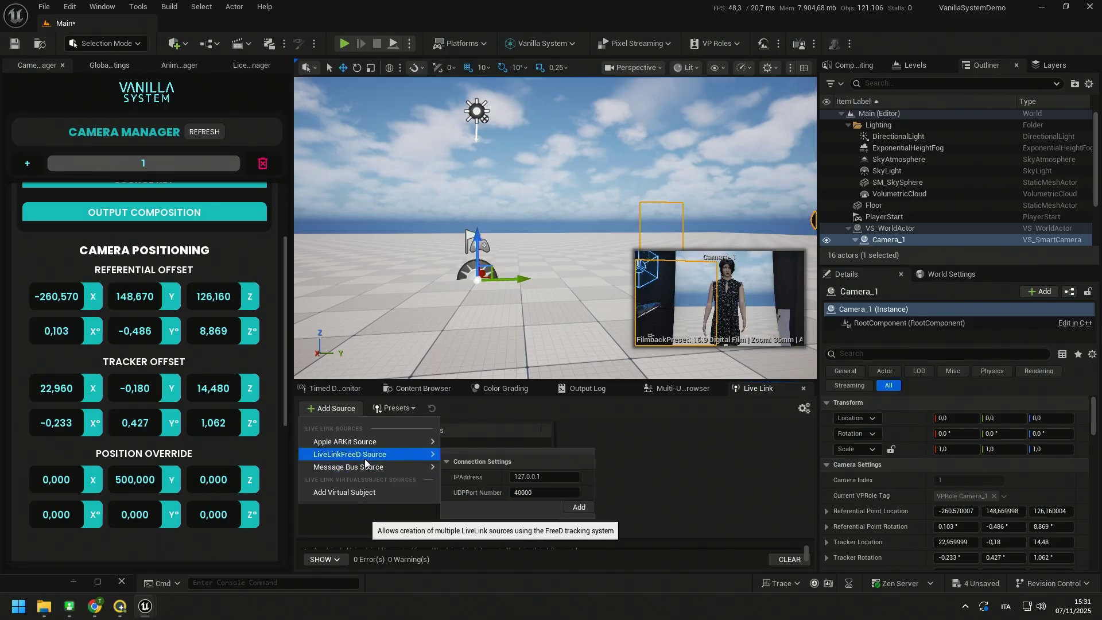
{"action": "left_click", "coordinate": [552, 478]}
{"action": "type", "text": "0.0.0.0"}
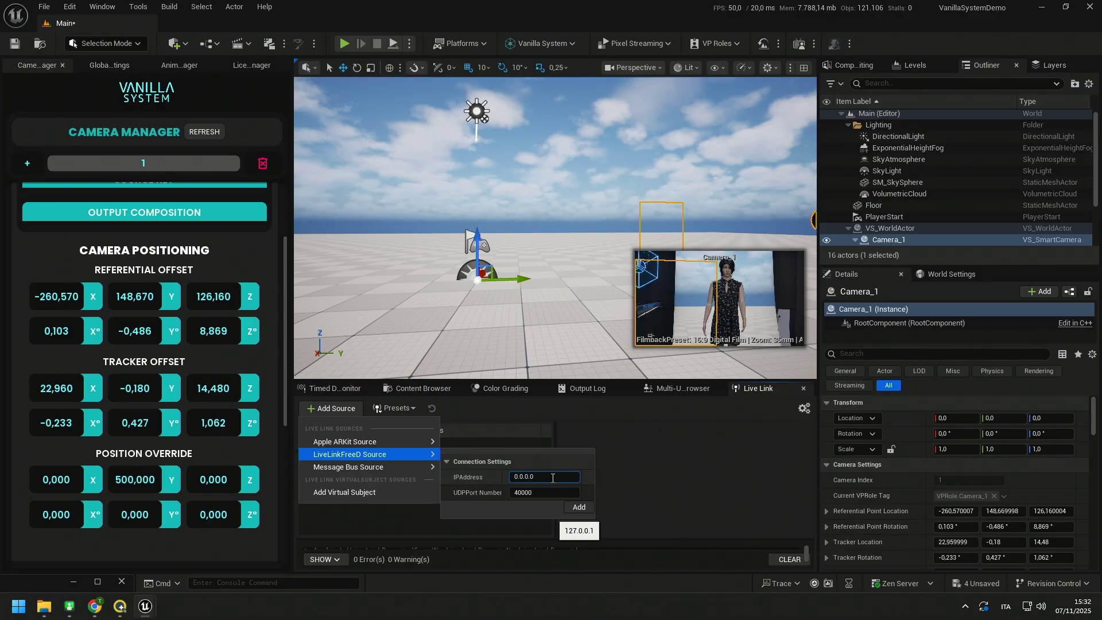
{"action": "key", "text": "Tab"}
{"action": "key", "text": "BackSpace"}
{"action": "type", "text": "4001"}
{"action": "key", "text": "Return"}
Step: Add the FreeD source and pick Live Link subject Camera 2 as Camera 1's tracker
{"action": "left_click", "coordinate": [586, 508]}
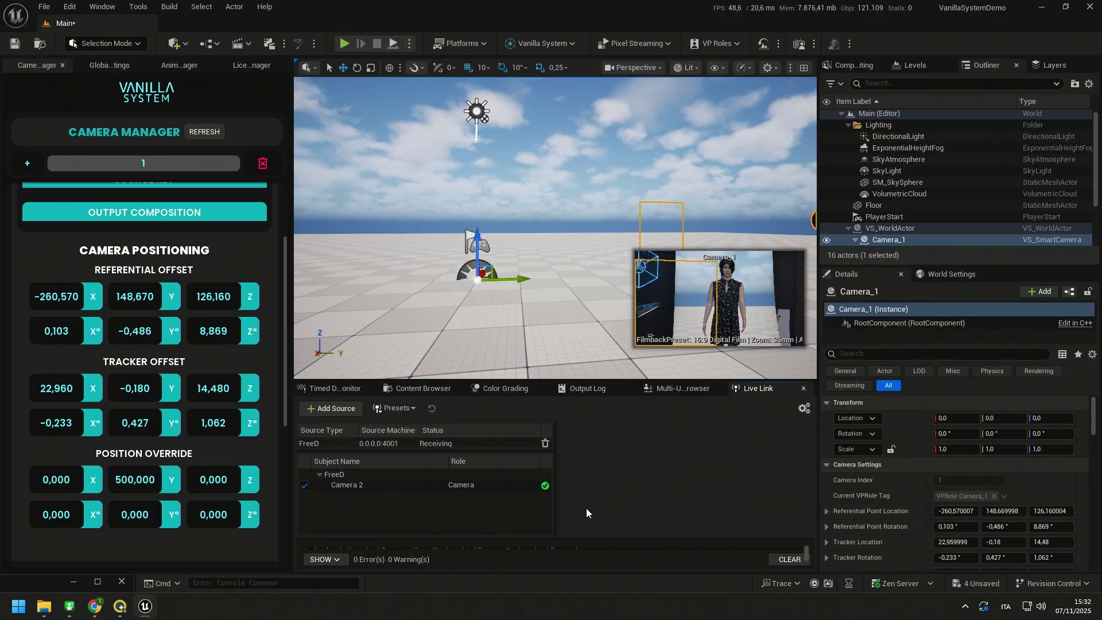
{"action": "mouse_move", "coordinate": [545, 486]}
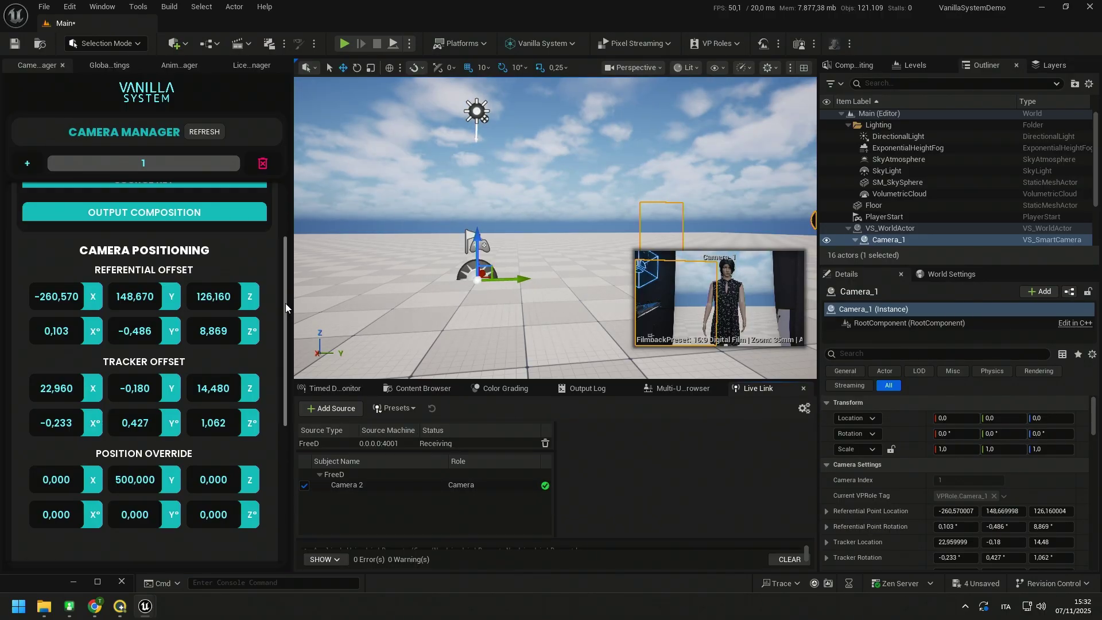
{"action": "left_click_drag", "start_coordinate": [285, 303], "coordinate": [280, 429]}
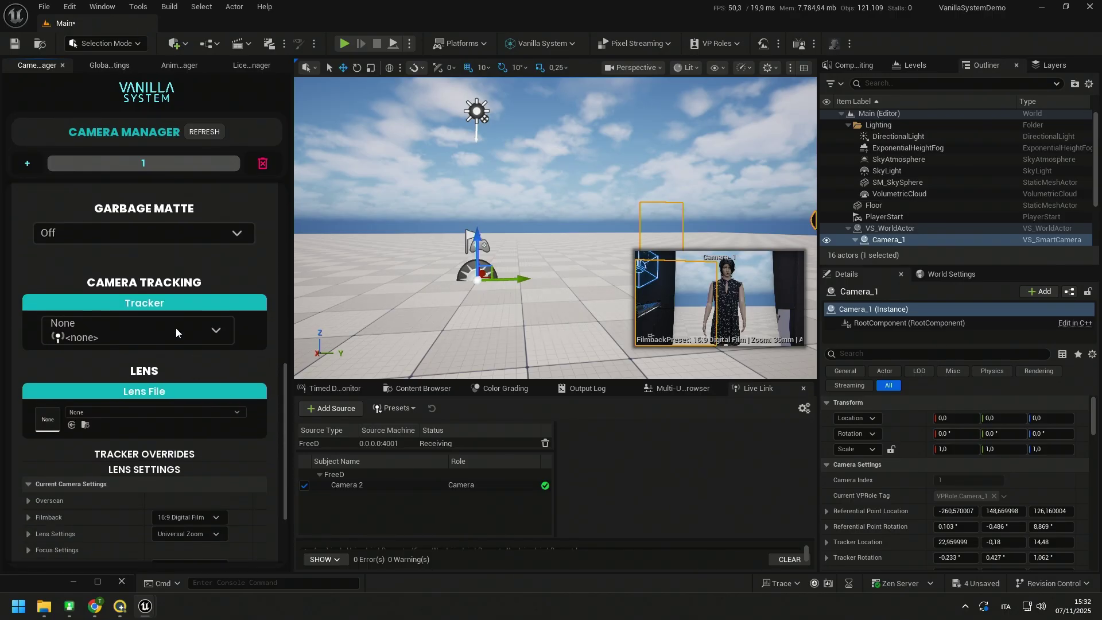
{"action": "left_click", "coordinate": [116, 333]}
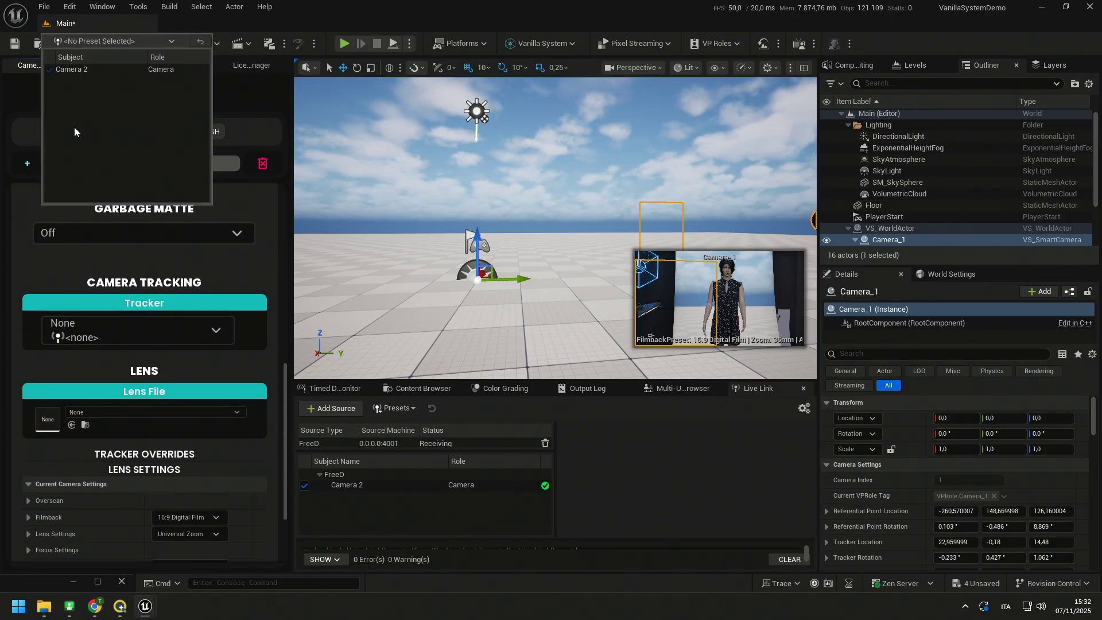
{"action": "left_click", "coordinate": [83, 71]}
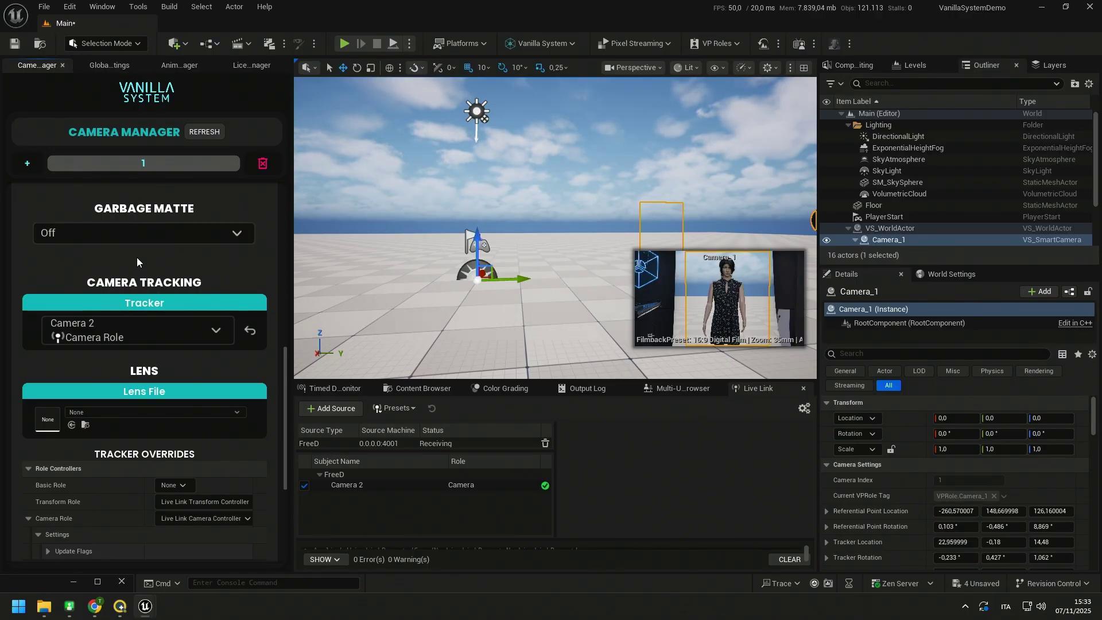
Step: Drag the 6k_PRO_DZO_20-55_35mm_1 lens file from the Content Browser onto Camera 1's Lens File slot
{"action": "left_click", "coordinate": [412, 389]}
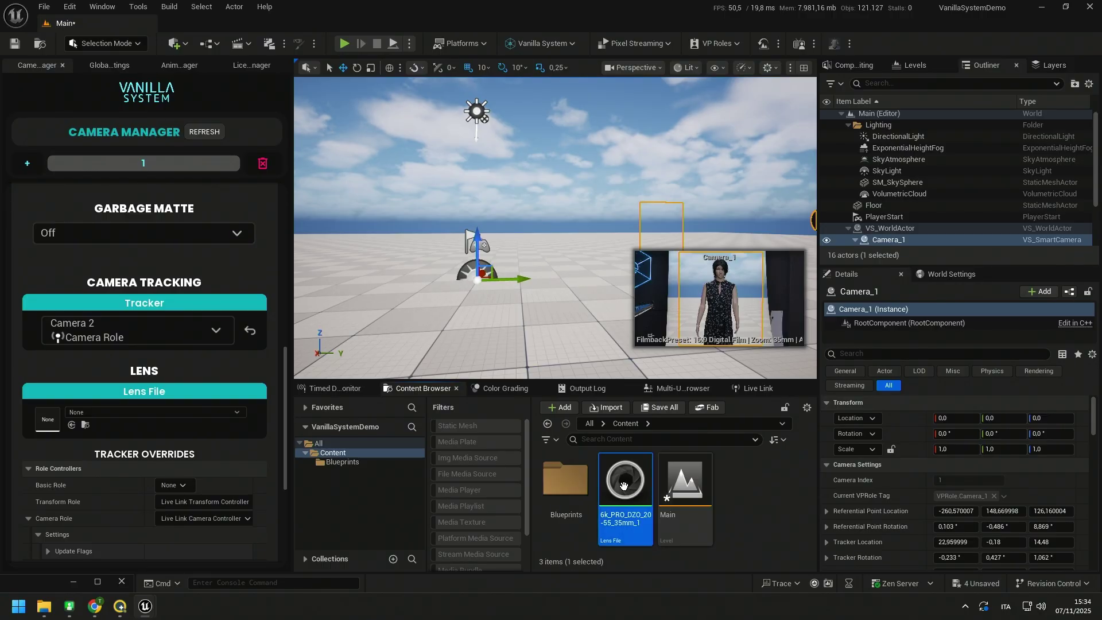
{"action": "left_click_drag", "start_coordinate": [623, 487], "coordinate": [56, 422]}
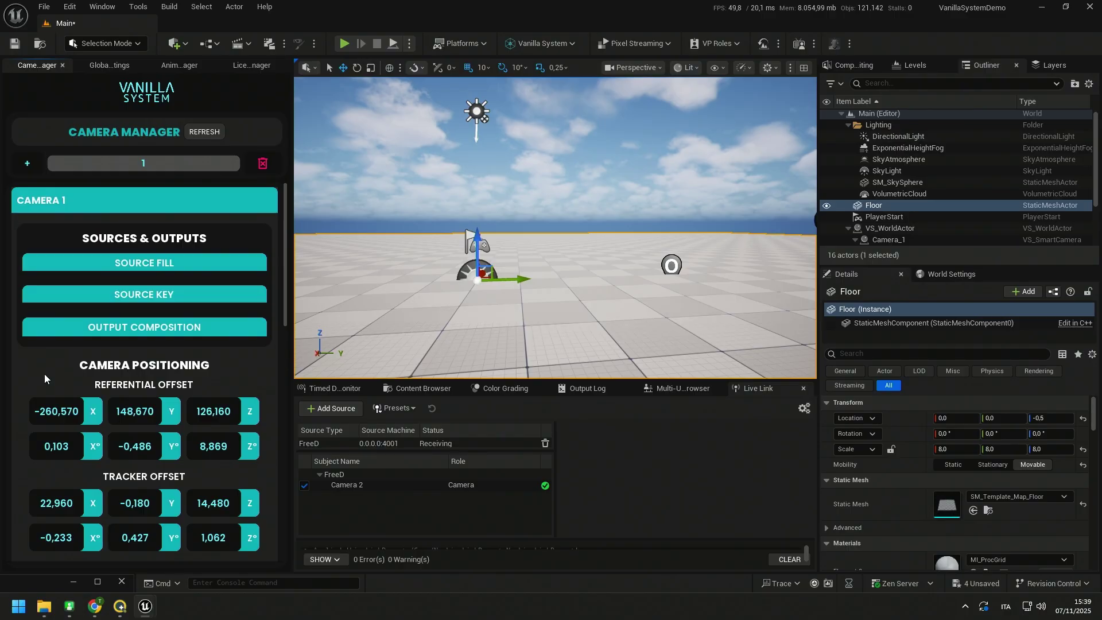
Step: Expand the fill and key source synchronization settings and set the key Time Delay to 0.02 s
{"action": "left_click", "coordinate": [125, 262]}
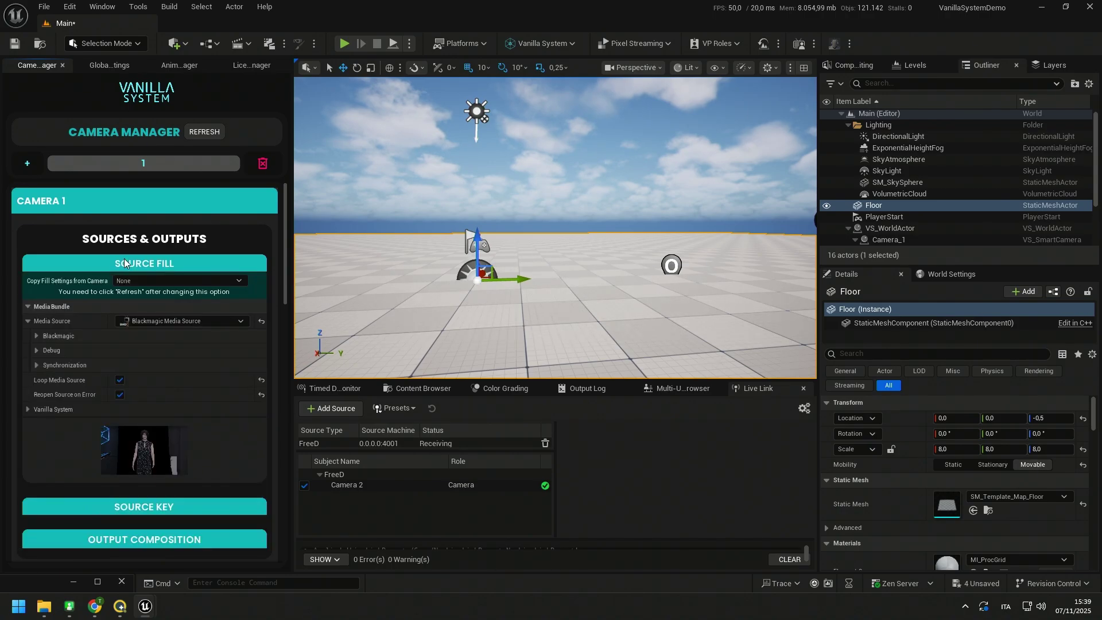
{"action": "left_click", "coordinate": [36, 366]}
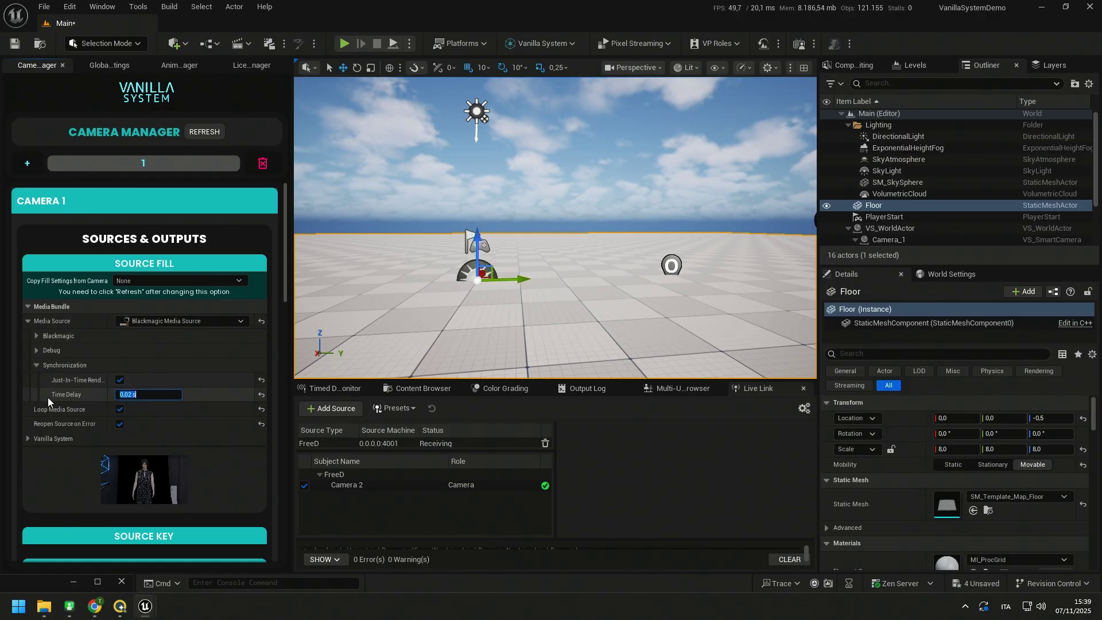
{"action": "scroll", "coordinate": [46, 401], "scroll_direction": "down", "scroll_amount": 4}
{"action": "left_click", "coordinate": [85, 308]}
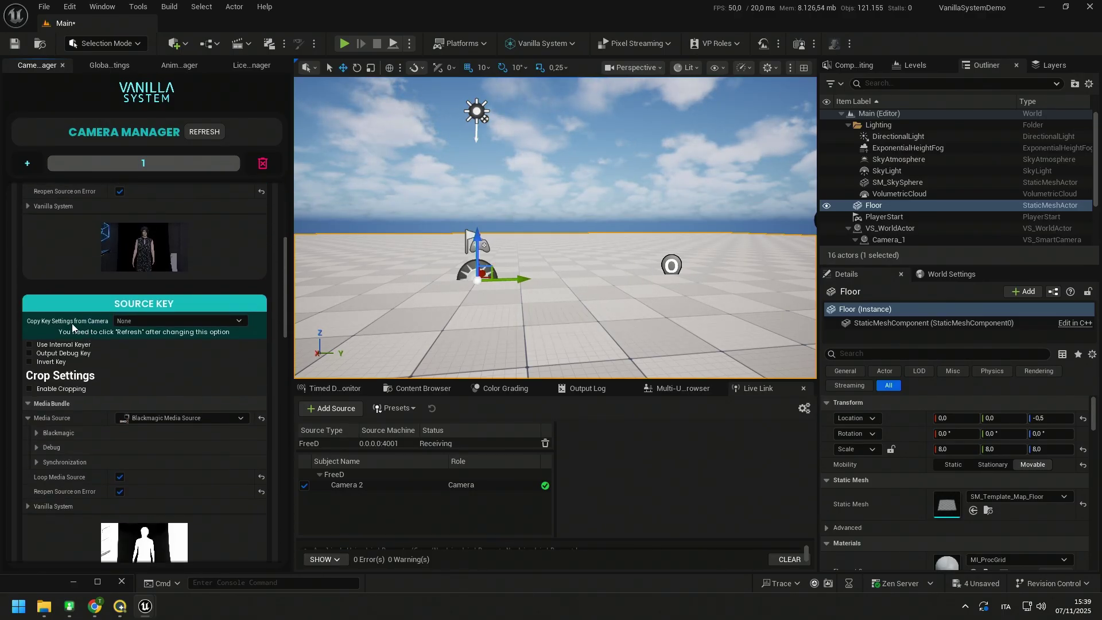
{"action": "left_click", "coordinate": [37, 463]}
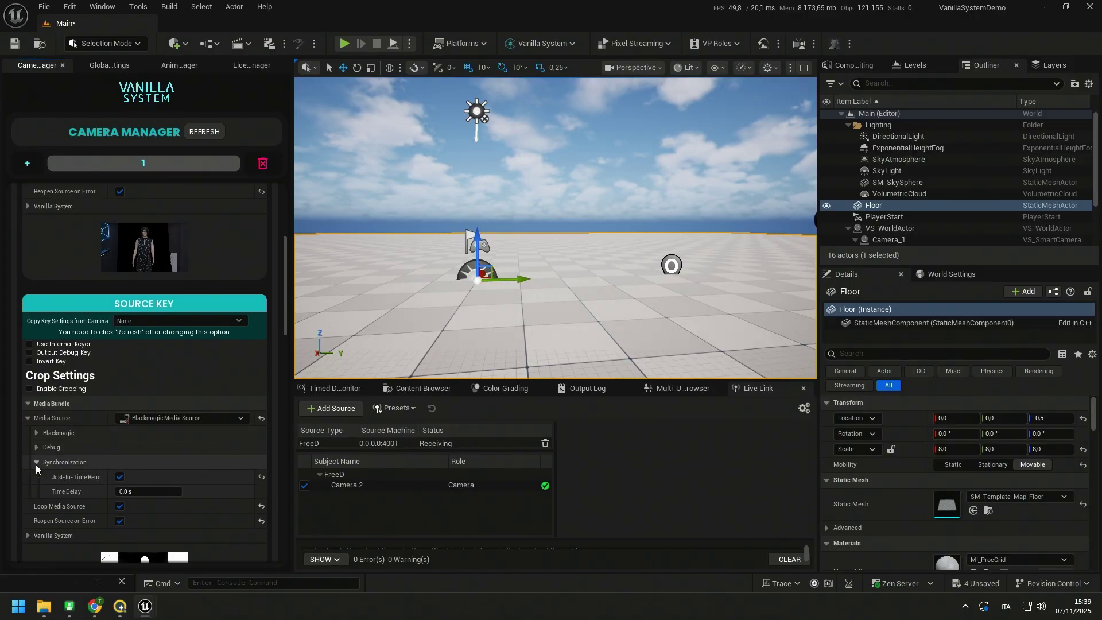
{"action": "left_click", "coordinate": [136, 497]}
{"action": "type", "text": "0"}
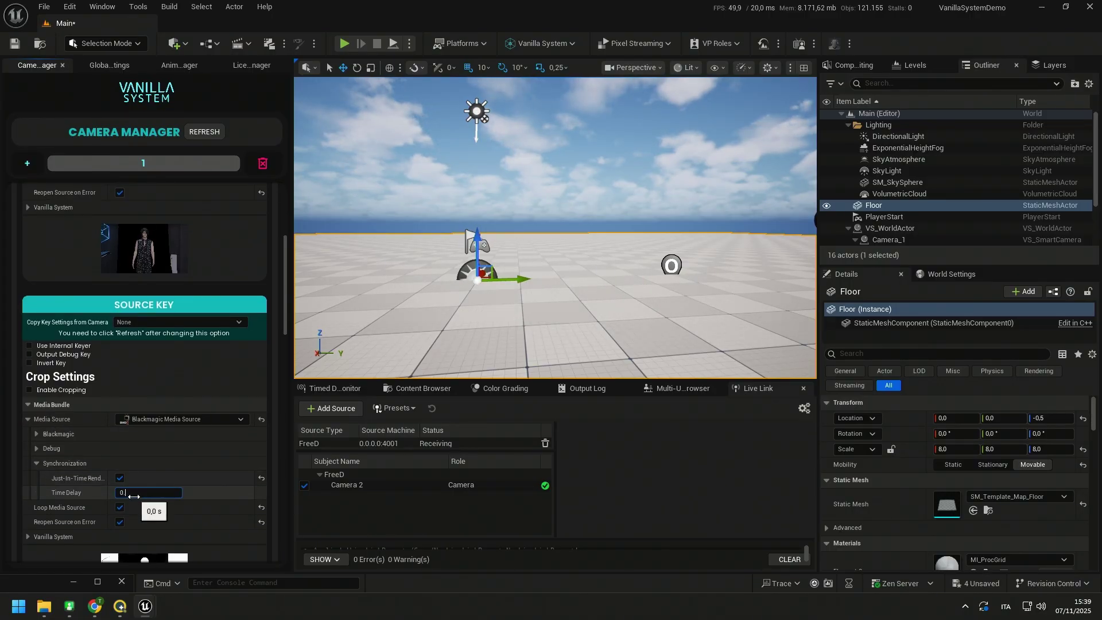
{"action": "type", "text": ".02"}
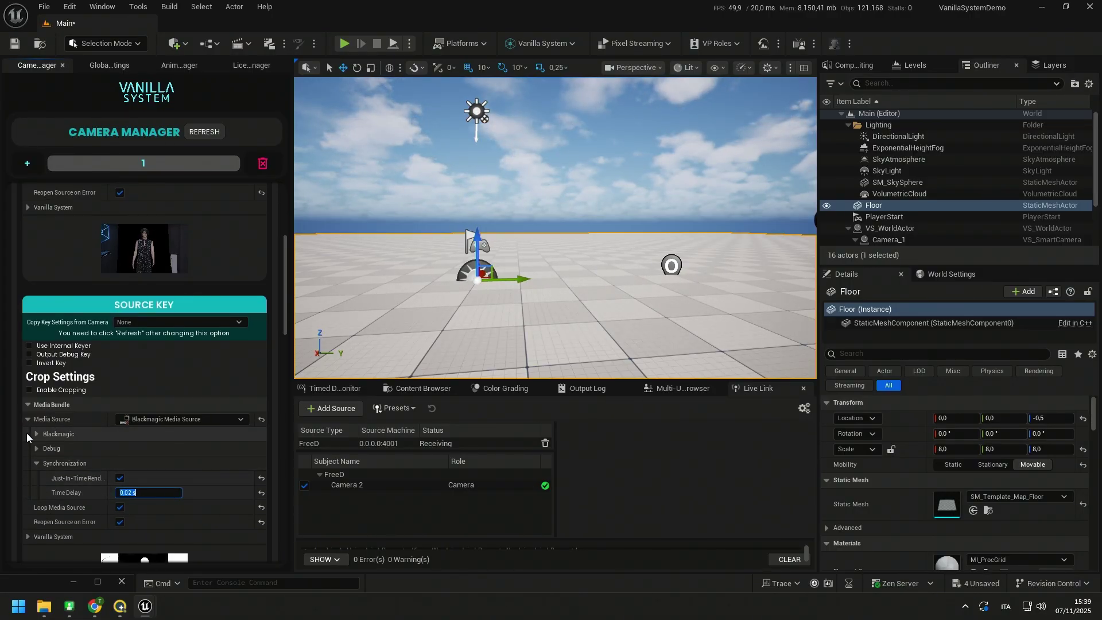
{"action": "key", "text": "Return"}
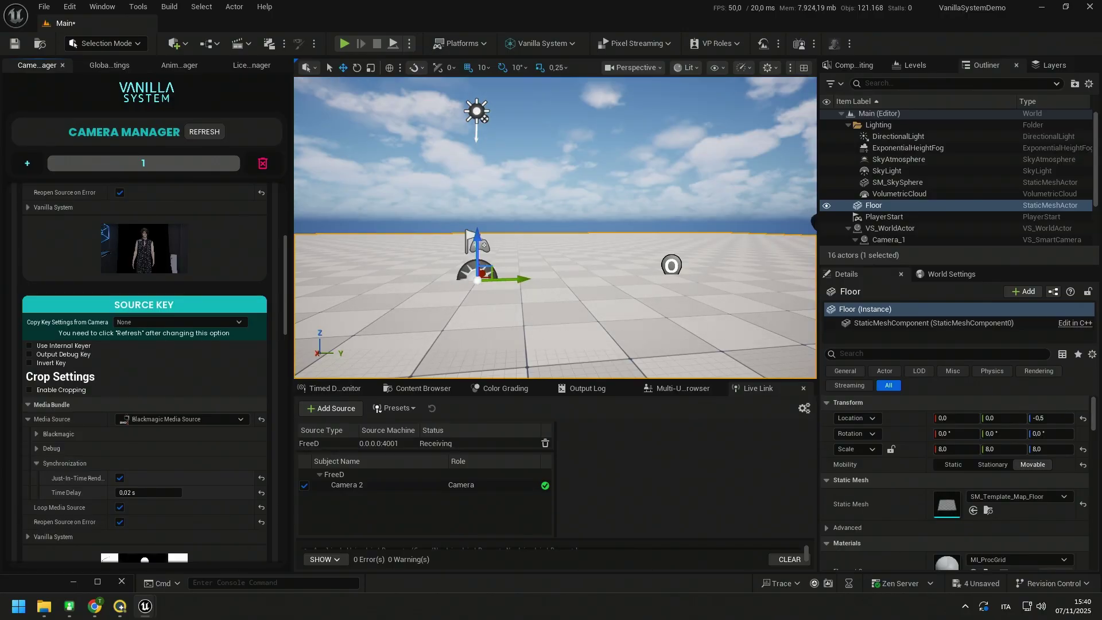
Step: Set the FreeD source's Buffer Size to 30 frames and its Offset to 0.03 s
{"action": "left_click", "coordinate": [384, 473]}
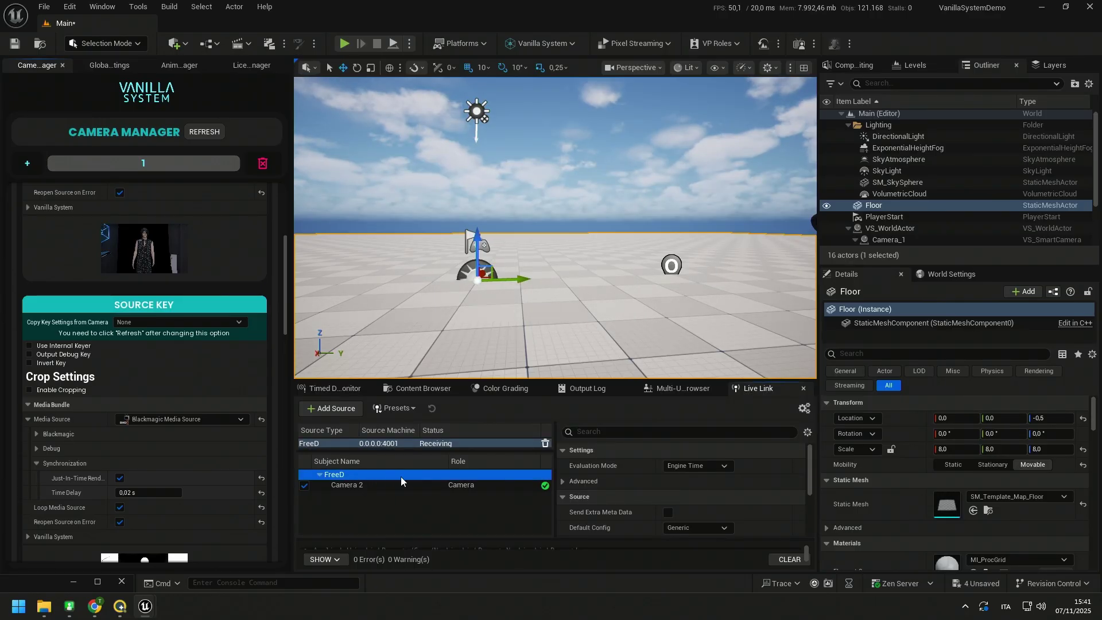
{"action": "scroll", "coordinate": [639, 497], "scroll_direction": "down", "scroll_amount": 5}
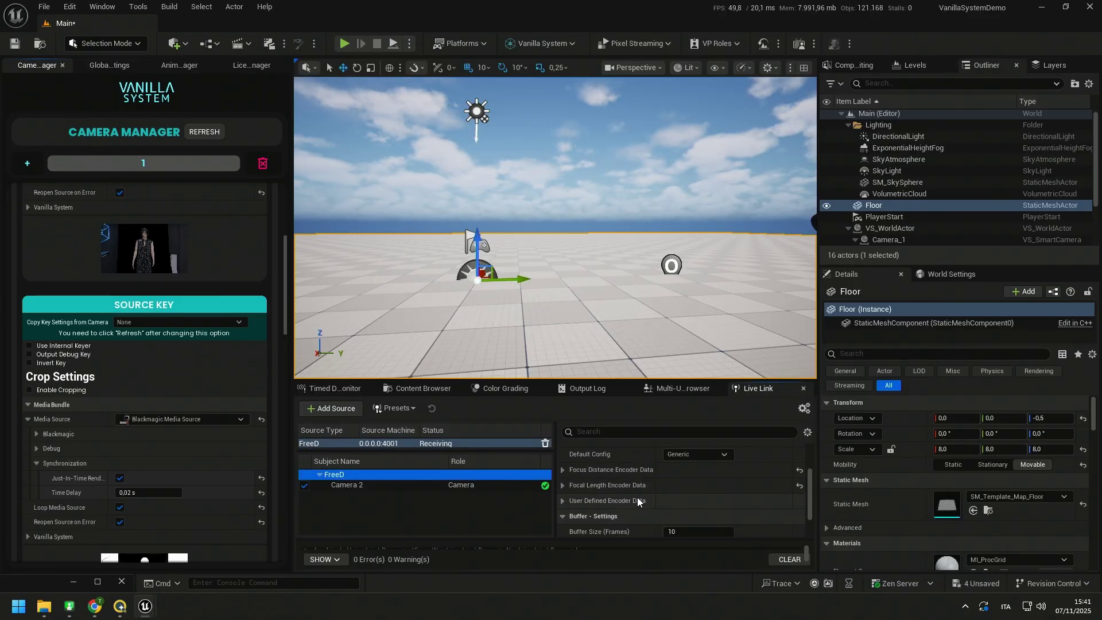
{"action": "scroll", "coordinate": [637, 497], "scroll_direction": "down", "scroll_amount": 1}
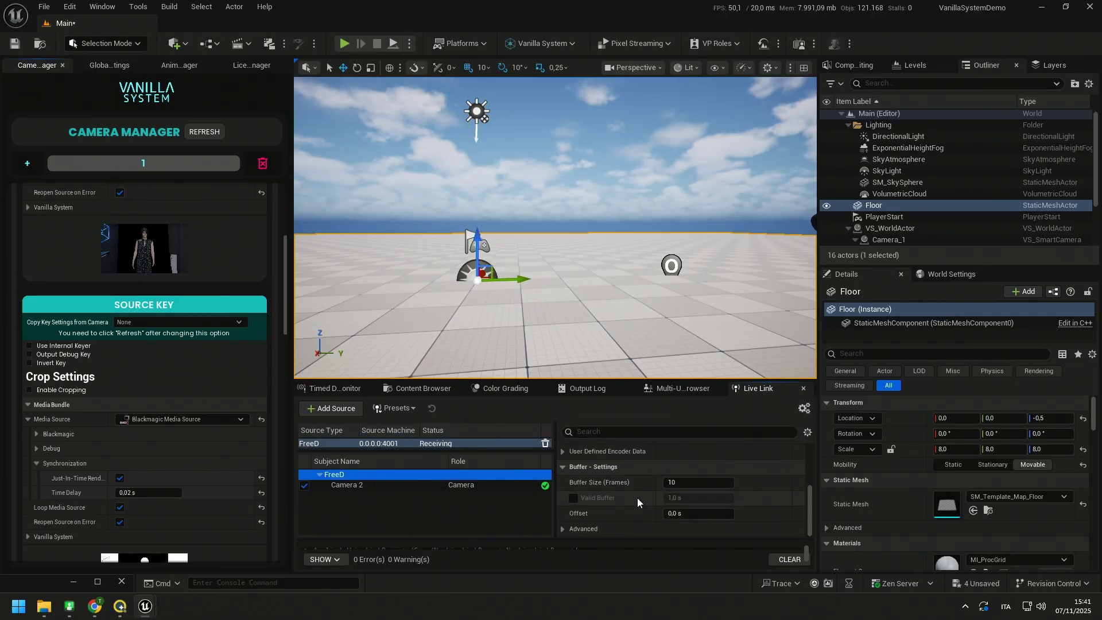
{"action": "left_click", "coordinate": [677, 483]}
{"action": "type", "text": "30"}
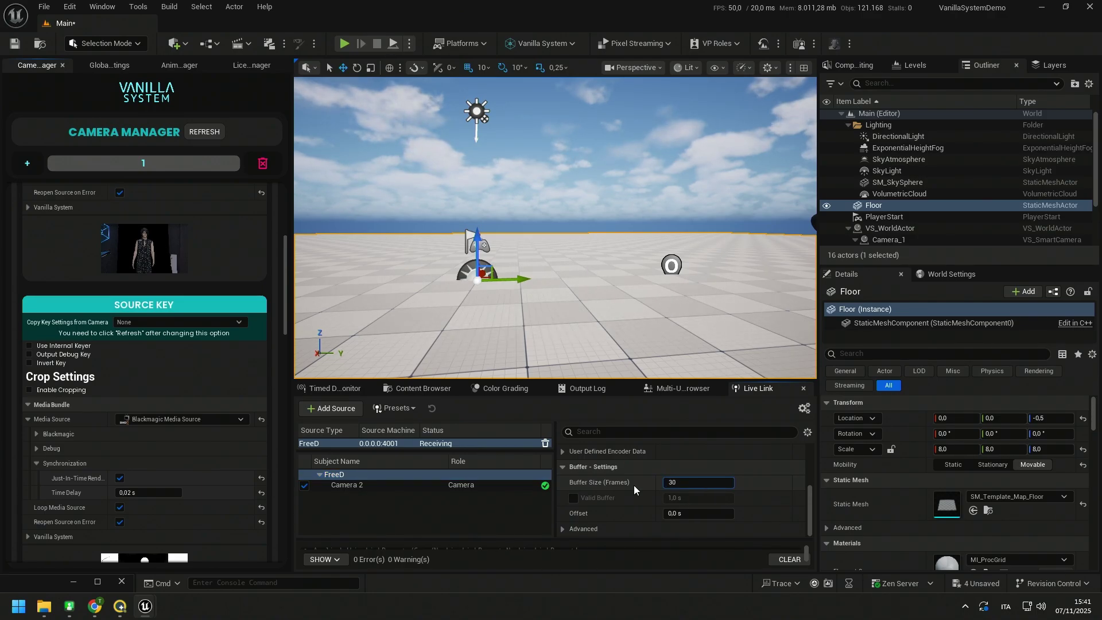
{"action": "key", "text": "Return"}
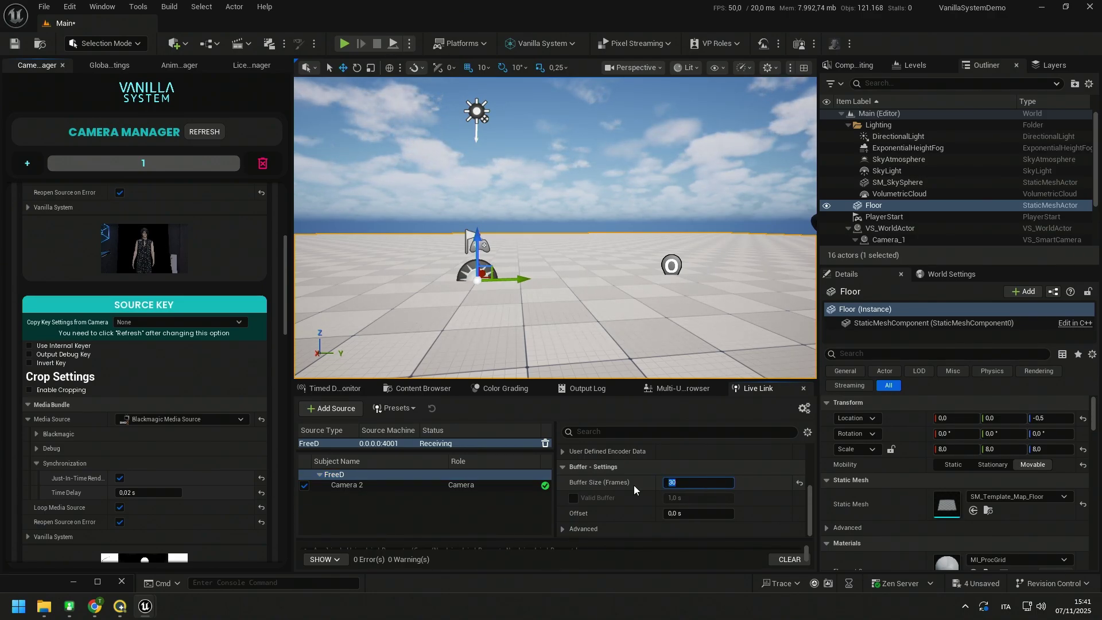
{"action": "left_click", "coordinate": [686, 513]}
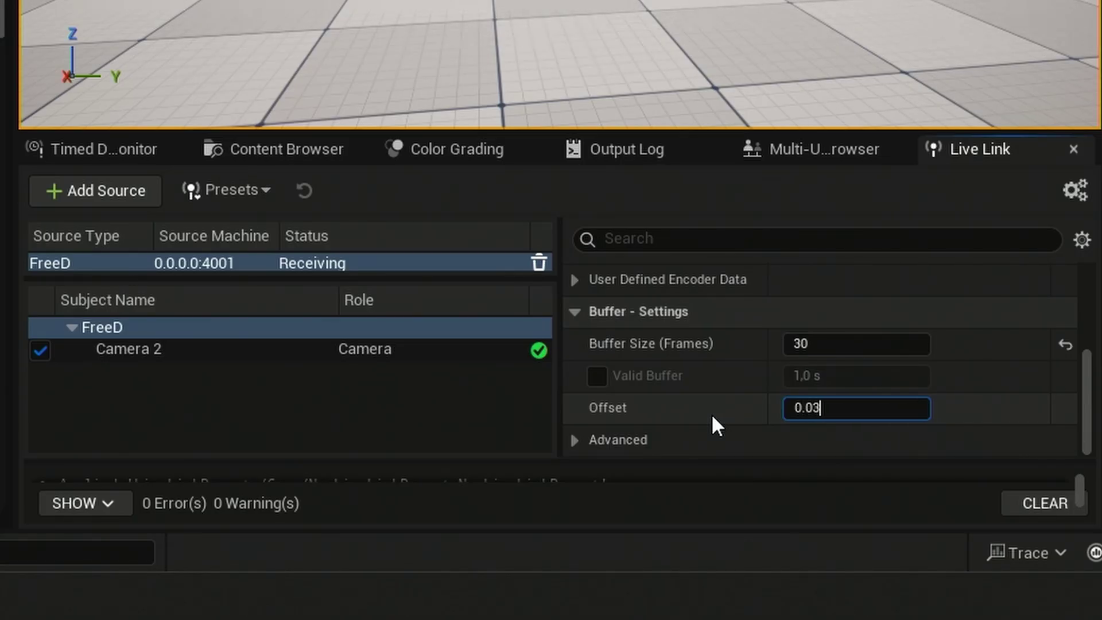
{"action": "key", "text": "Return"}
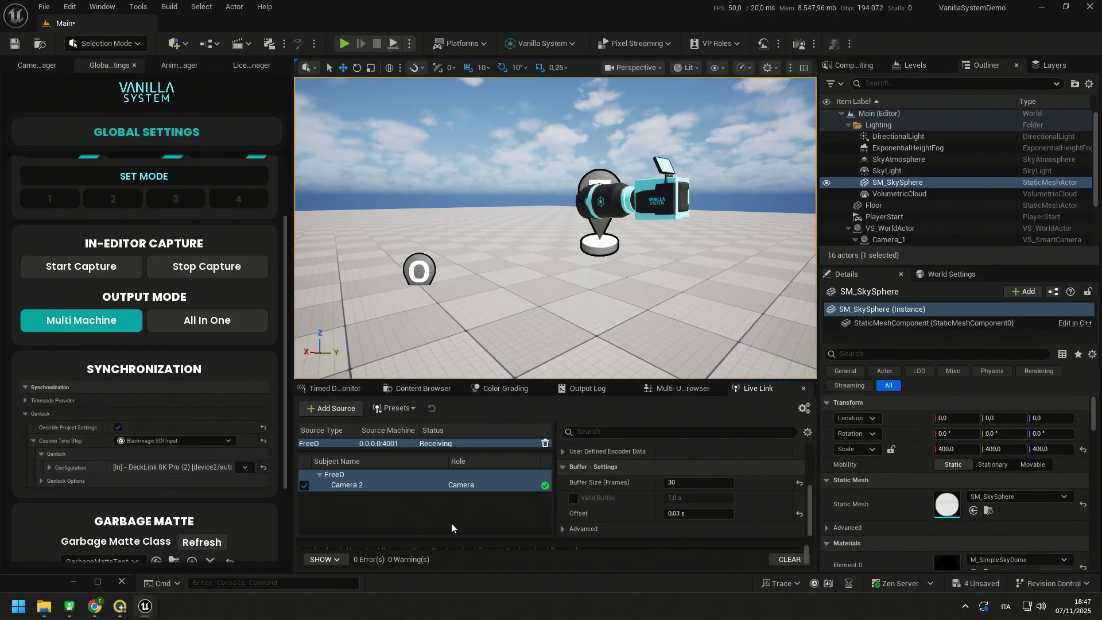
Step: Save the Live Link setup via Save As Preset under the name LiveLinkPreset_01
{"action": "left_click", "coordinate": [388, 408]}
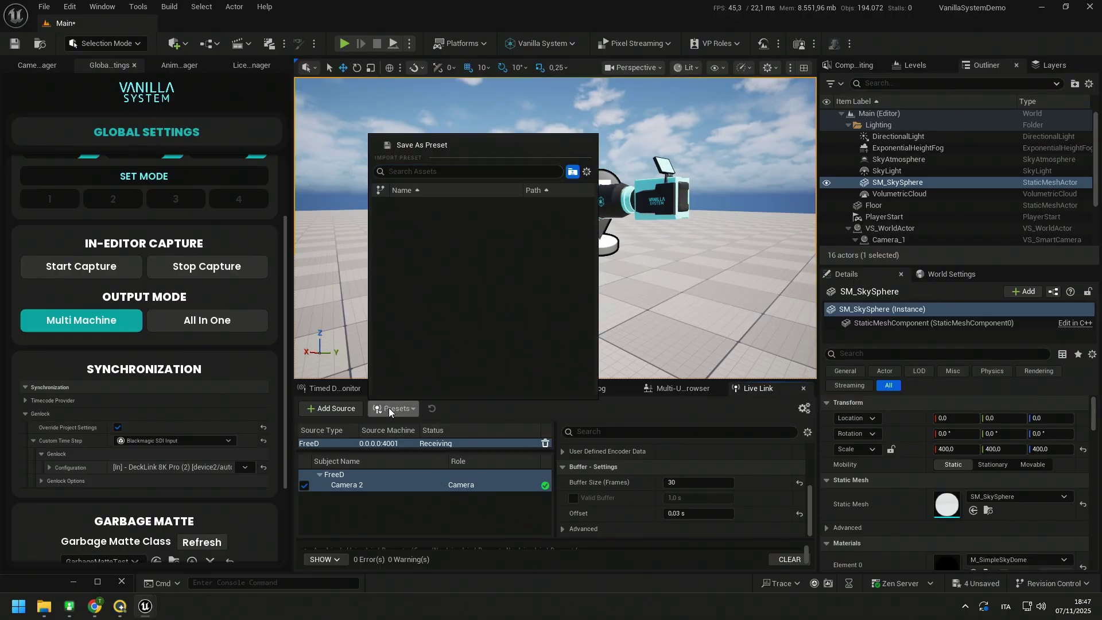
{"action": "left_click", "coordinate": [458, 145]}
{"action": "type", "text": "L"}
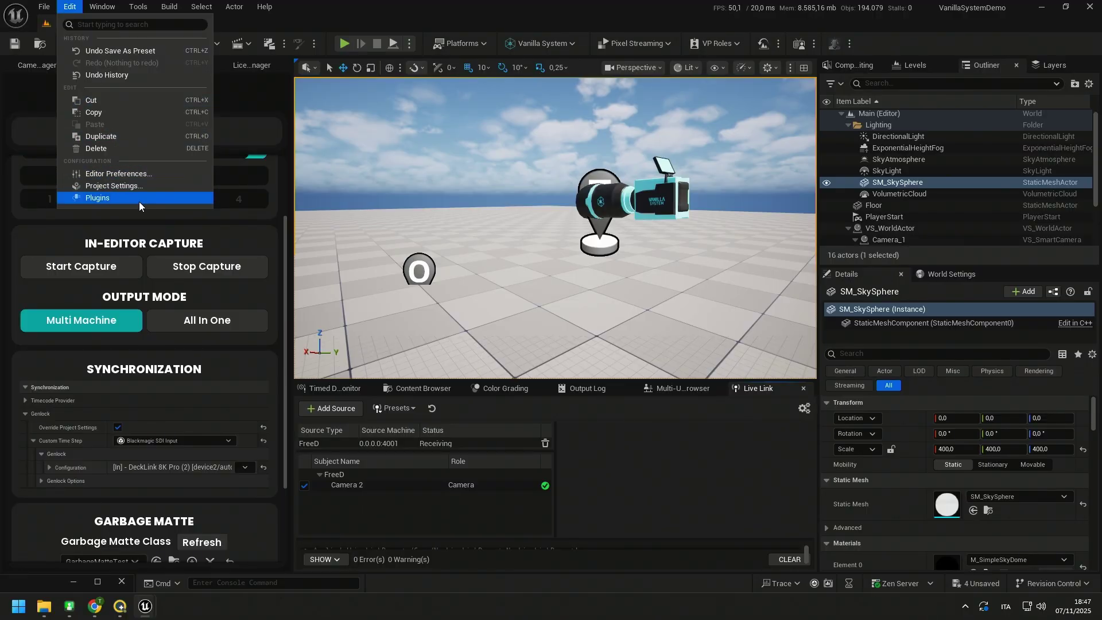
Step: In Project Settings, search 'livelink' and set Default Live Link Preset to LiveLinkPreset_01
{"action": "left_click", "coordinate": [140, 187]}
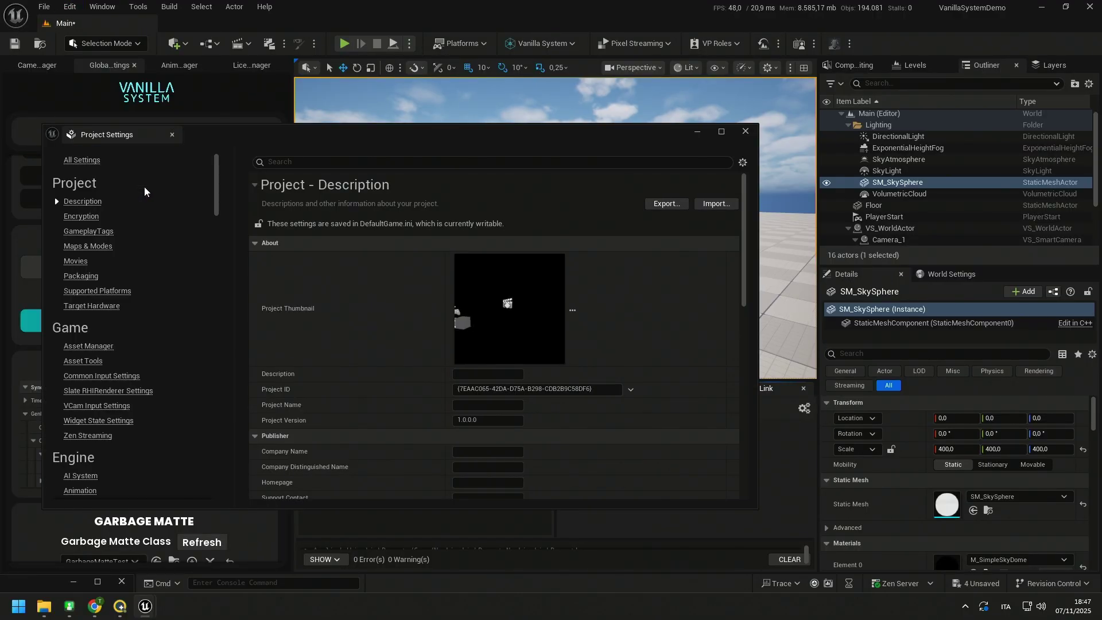
{"action": "left_click", "coordinate": [273, 163]}
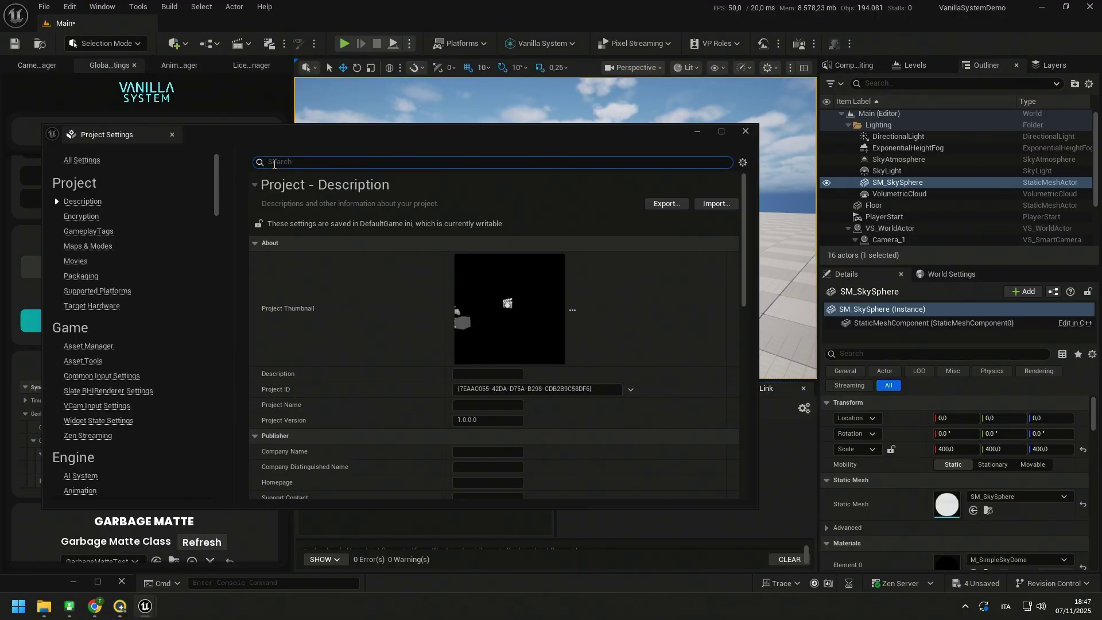
{"action": "type", "text": "livelink"}
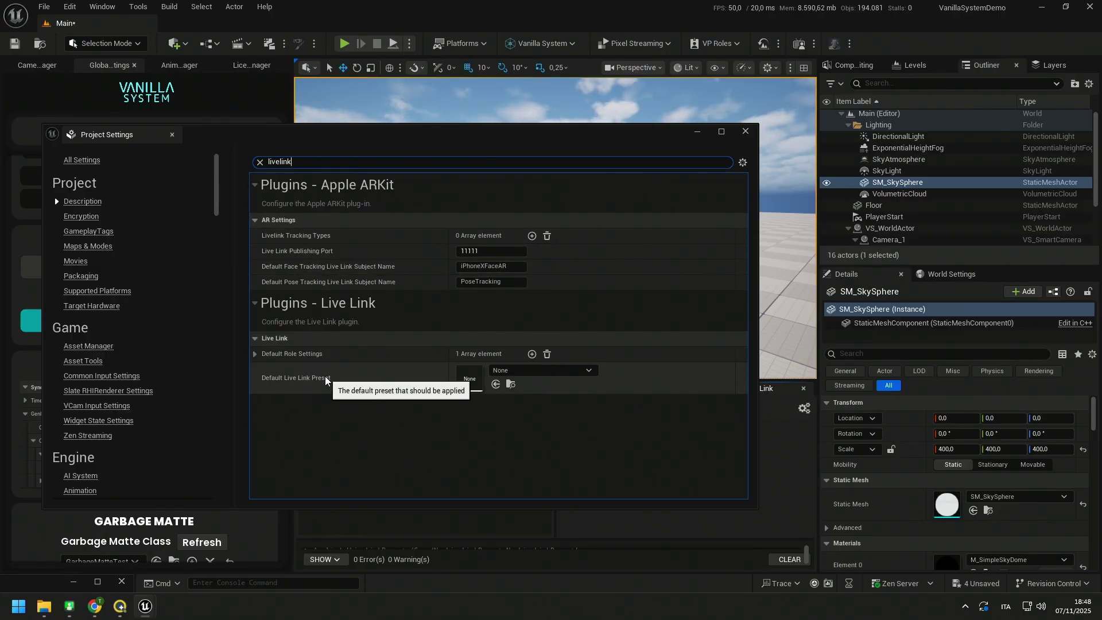
{"action": "left_click", "coordinate": [571, 372]}
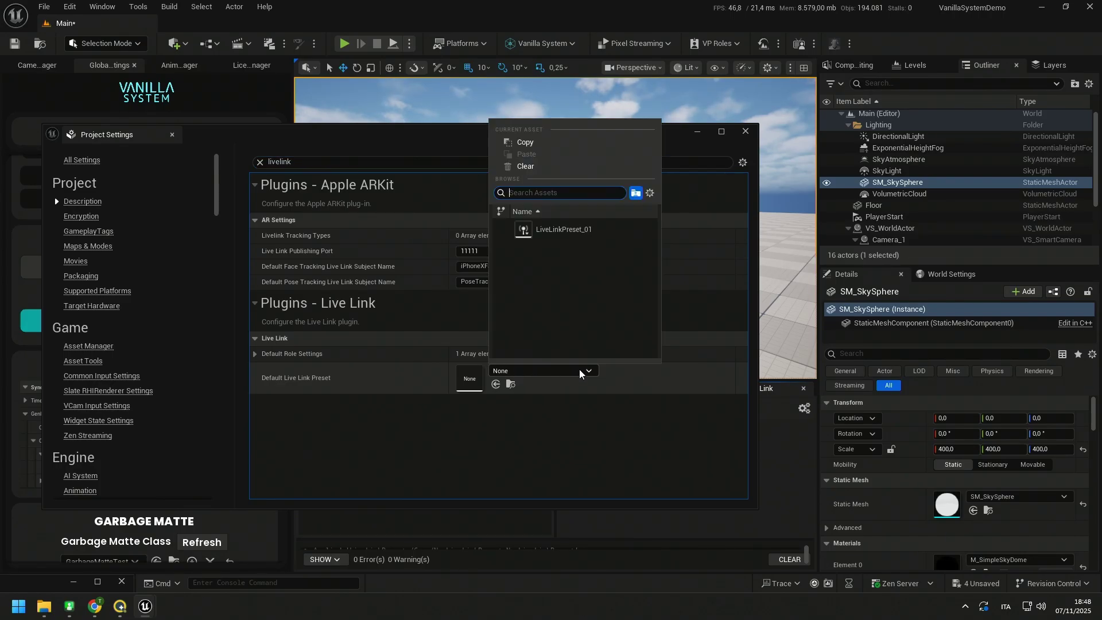
{"action": "left_click", "coordinate": [591, 230]}
Step: Close Project Settings and save all unsaved content from the Content Browser
{"action": "left_click", "coordinate": [745, 131]}
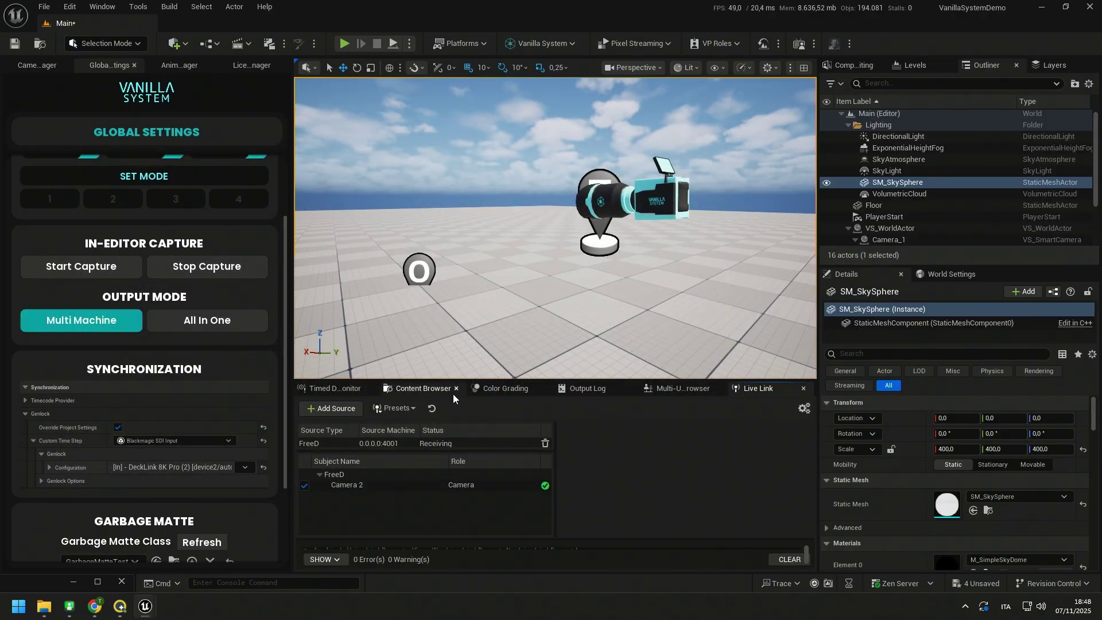
{"action": "left_click", "coordinate": [421, 388]}
{"action": "left_click", "coordinate": [663, 407]}
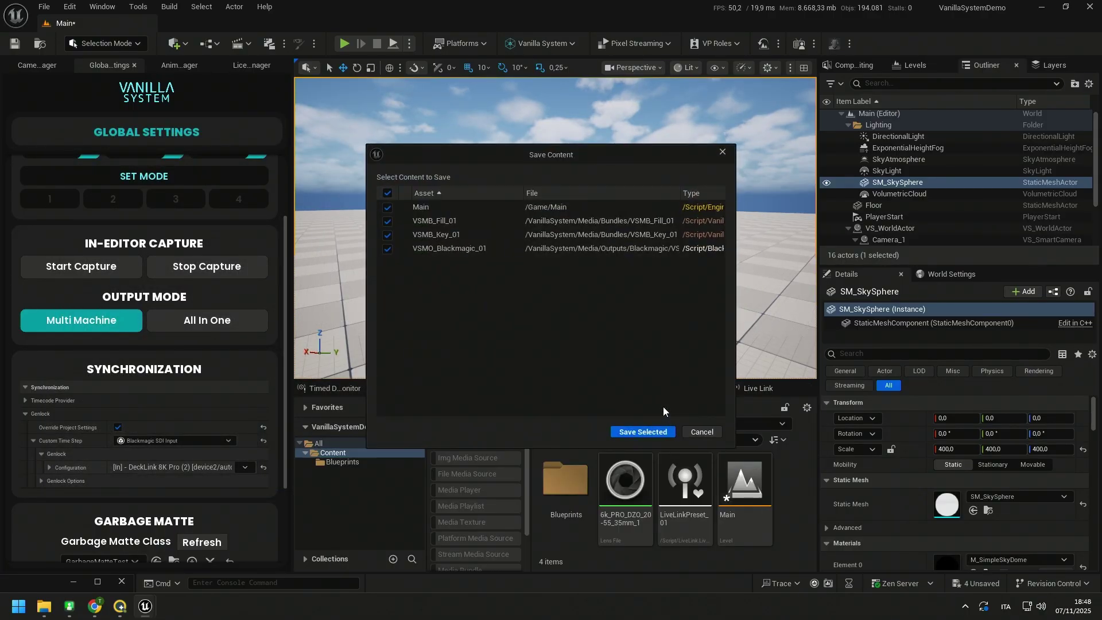
{"action": "left_click", "coordinate": [642, 431]}
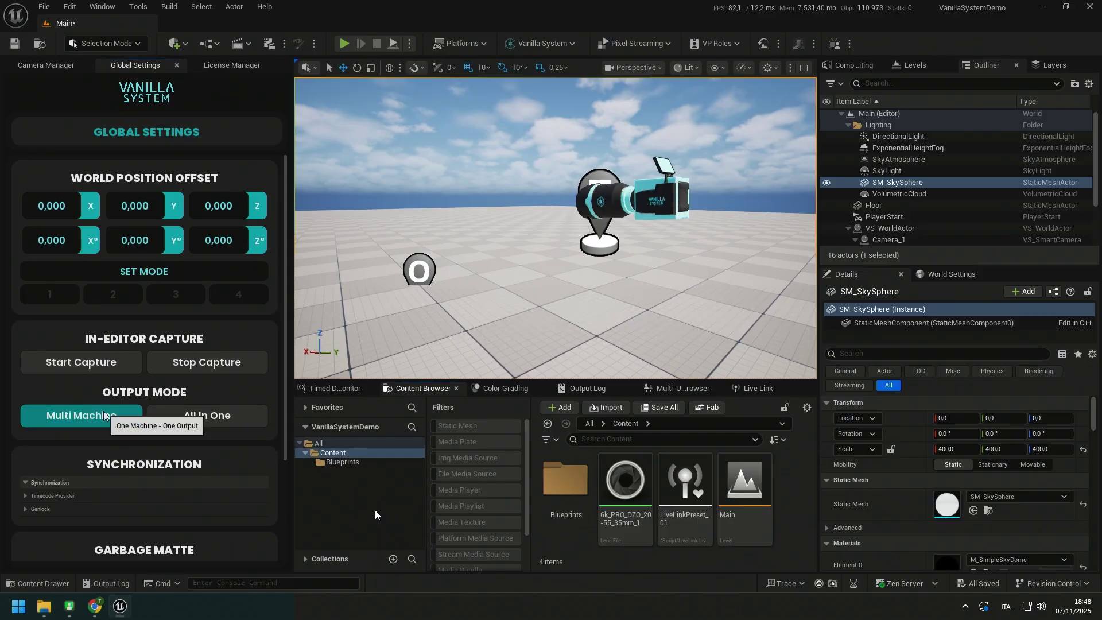
{"action": "left_click", "coordinate": [703, 45]}
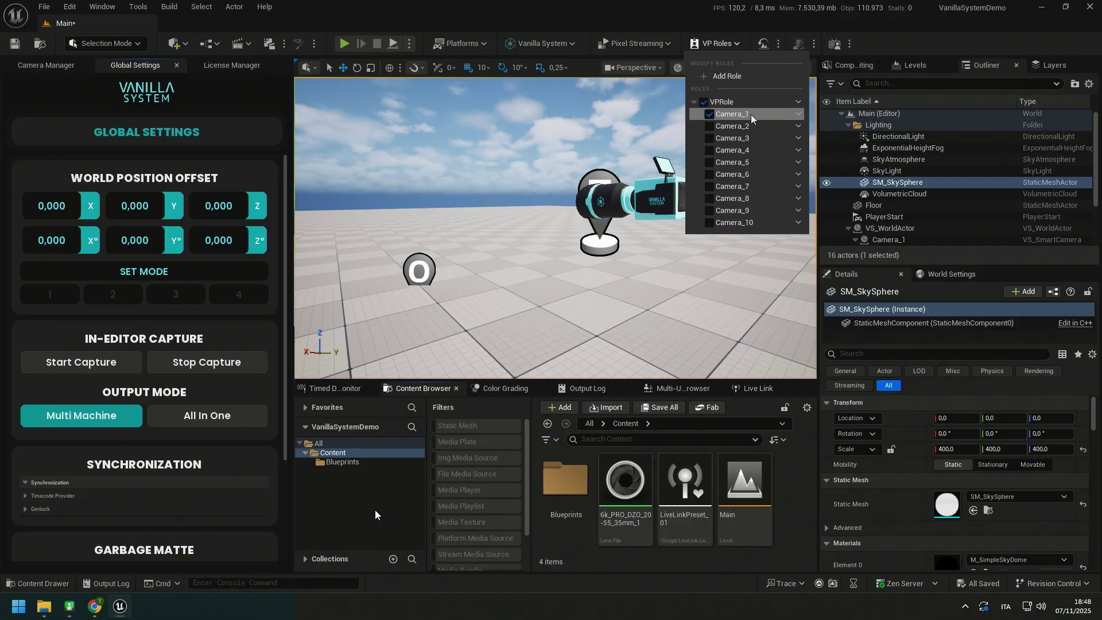
{"action": "left_click", "coordinate": [101, 241]}
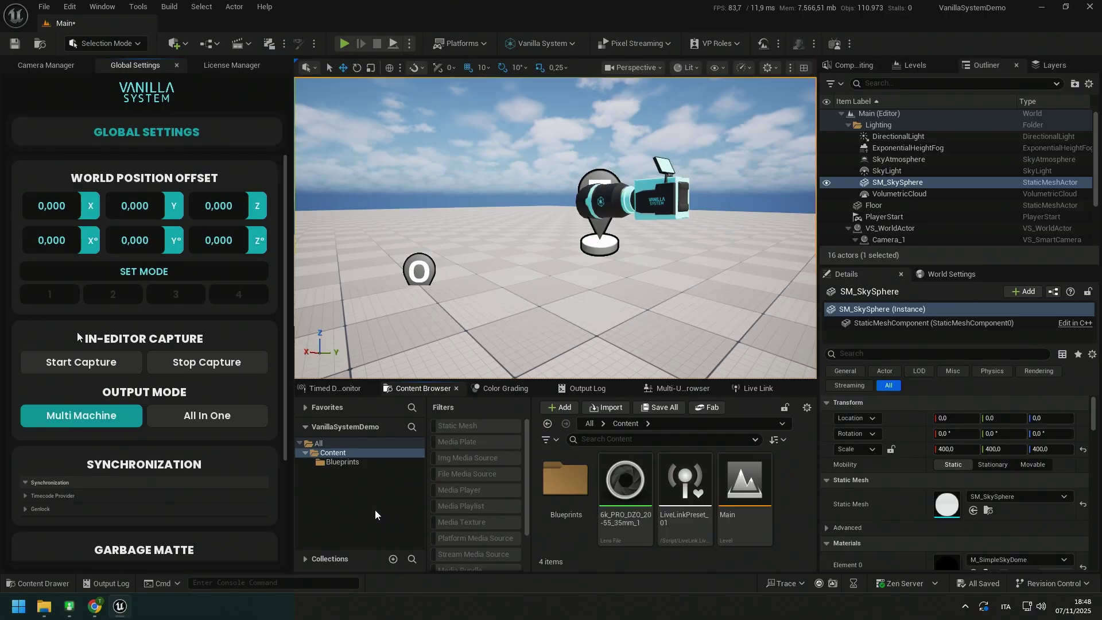
{"action": "left_click", "coordinate": [98, 367]}
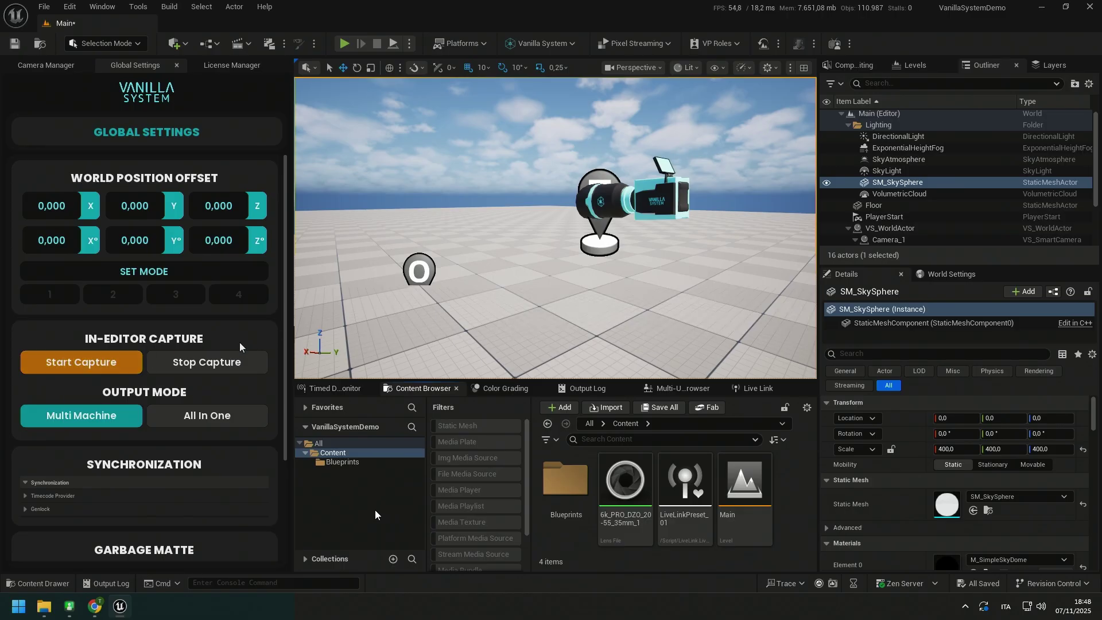
{"action": "left_click", "coordinate": [236, 361]}
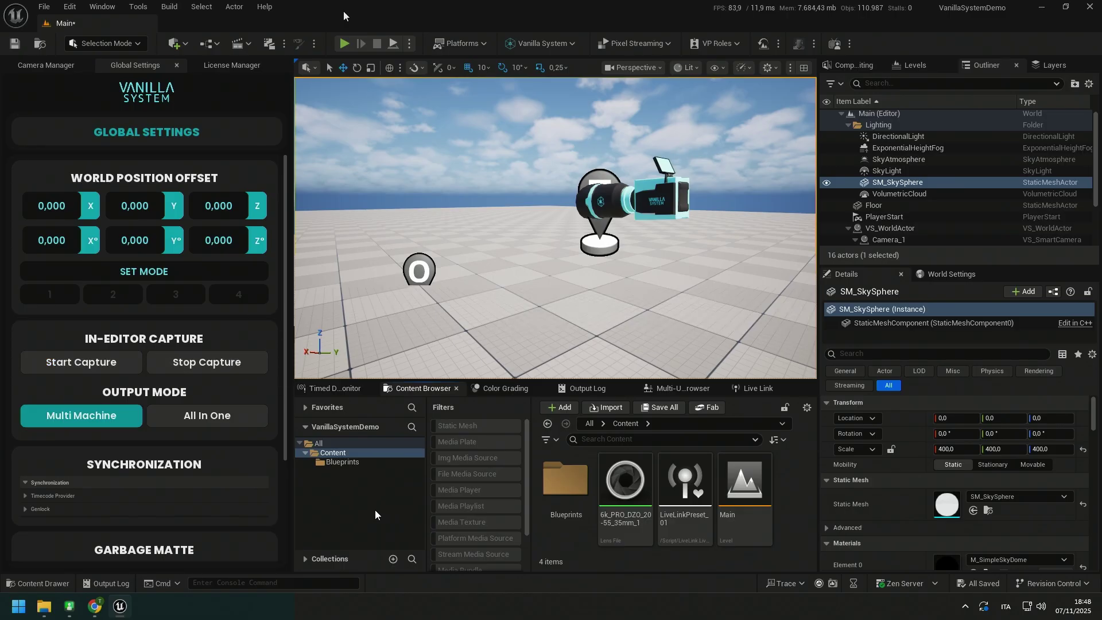